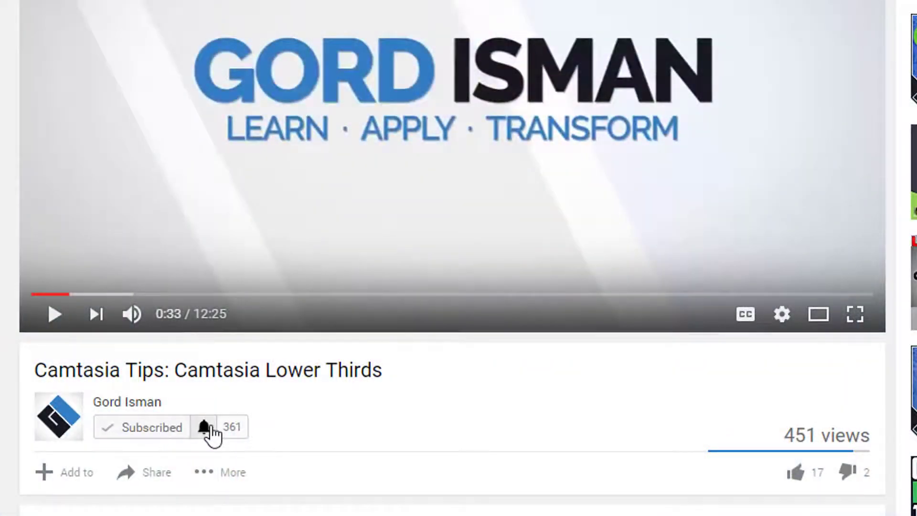
# Turn on all notifications for the channel and save that notification preference
pyautogui.click(206, 429)
pyautogui.click(520, 219)
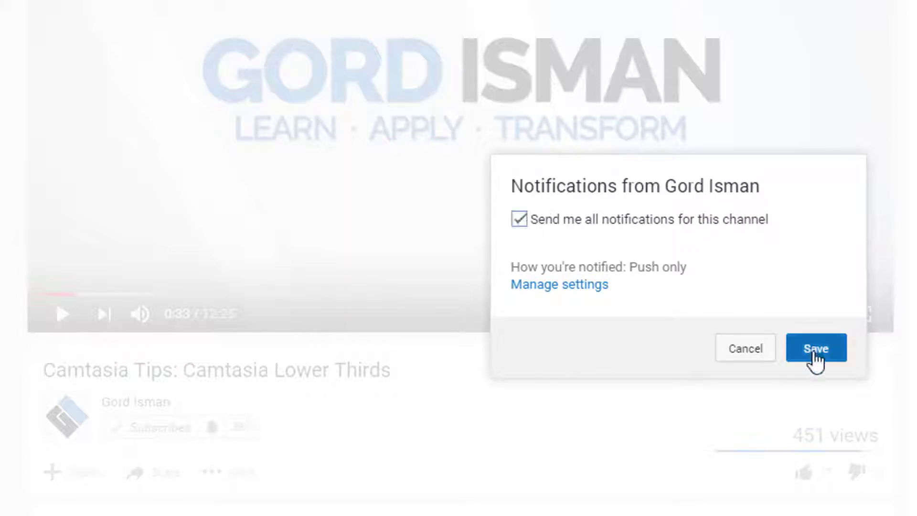
pyautogui.click(816, 356)
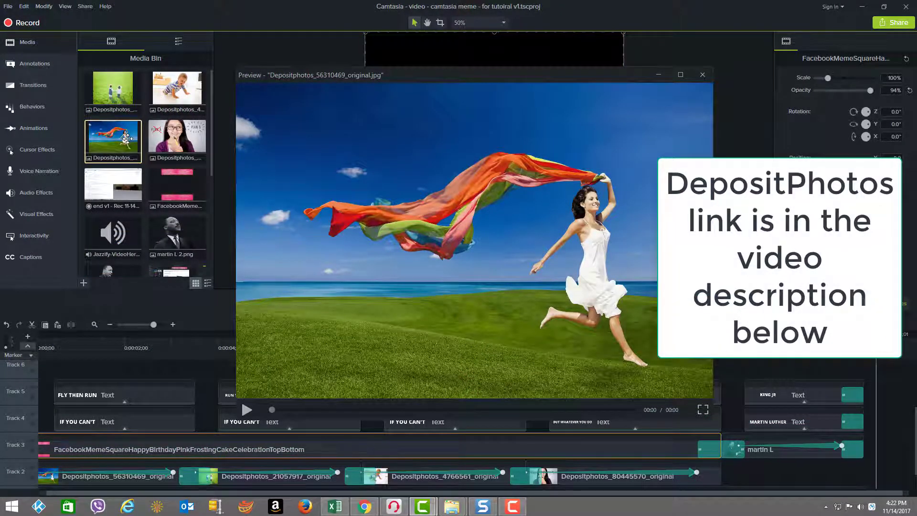
pyautogui.doubleClick(120, 95)
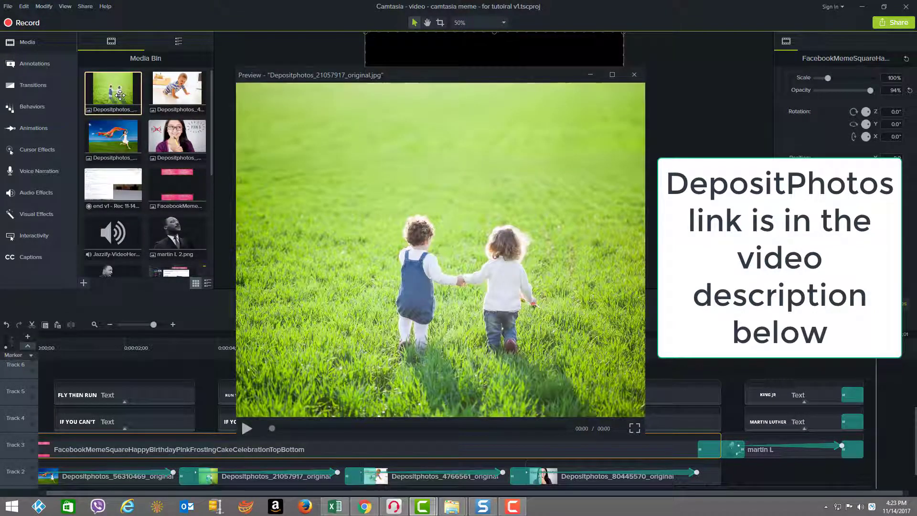
pyautogui.doubleClick(167, 91)
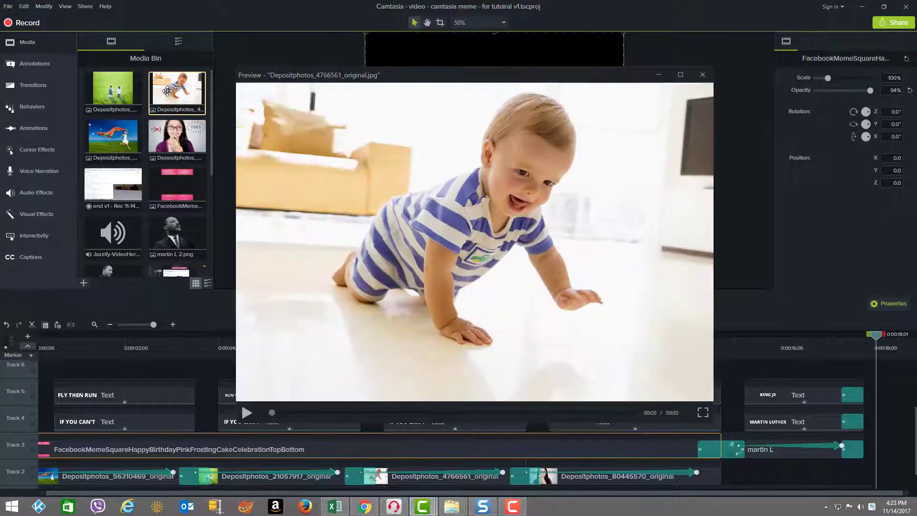
pyautogui.doubleClick(170, 135)
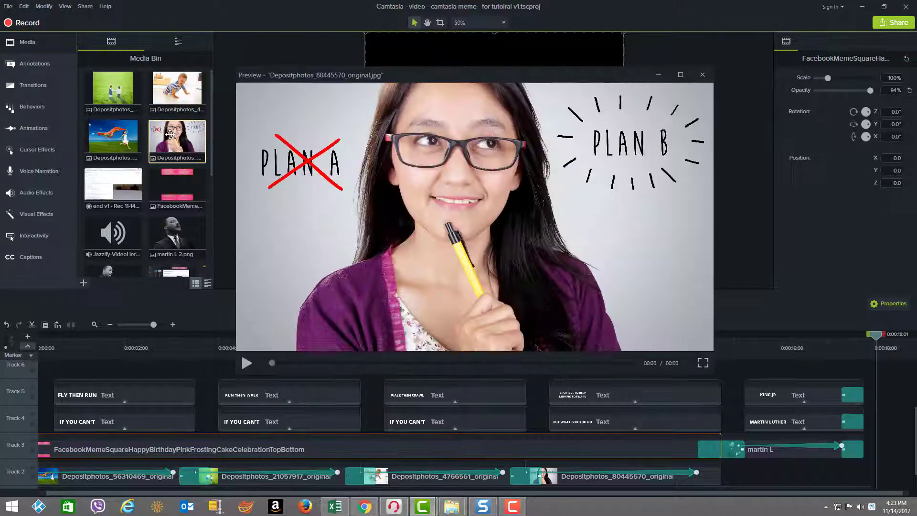
pyautogui.doubleClick(176, 225)
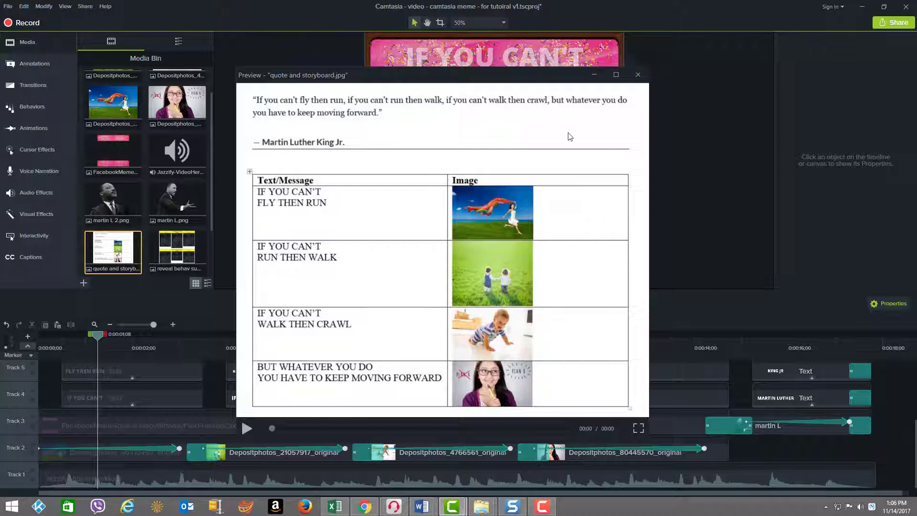
# Close the storyboard preview and confirm the project canvas is 1080x1080 without changing it
pyautogui.click(639, 76)
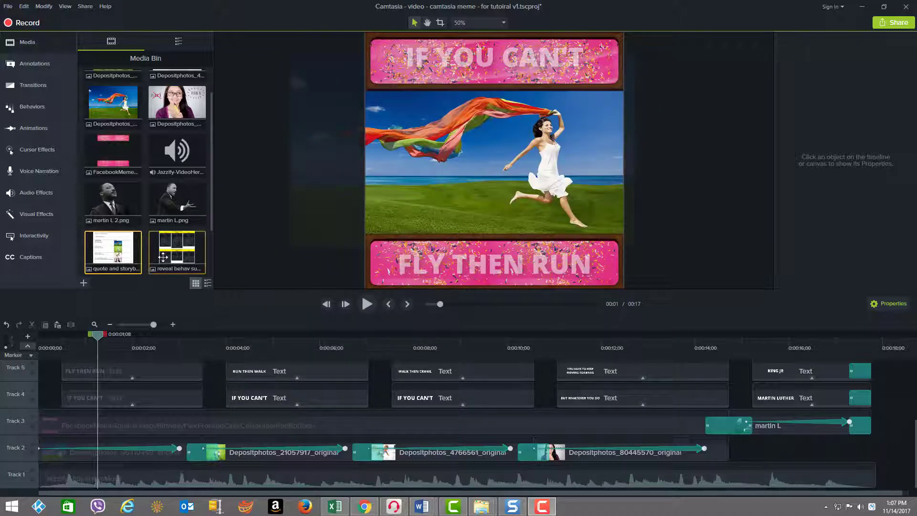
pyautogui.click(502, 23)
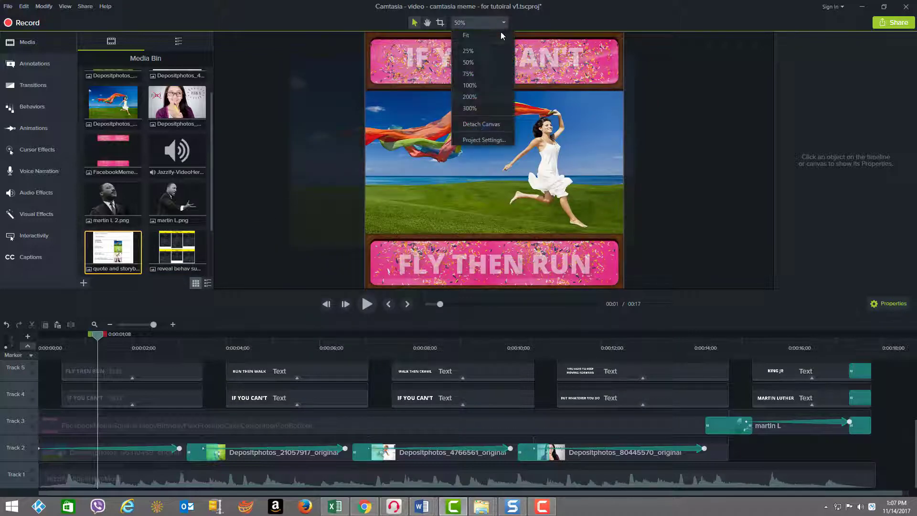
pyautogui.click(478, 139)
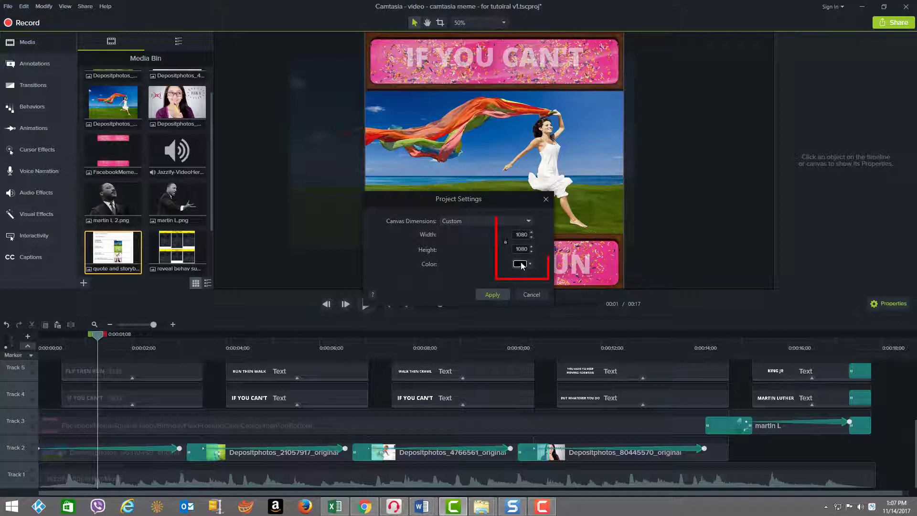
pyautogui.click(531, 295)
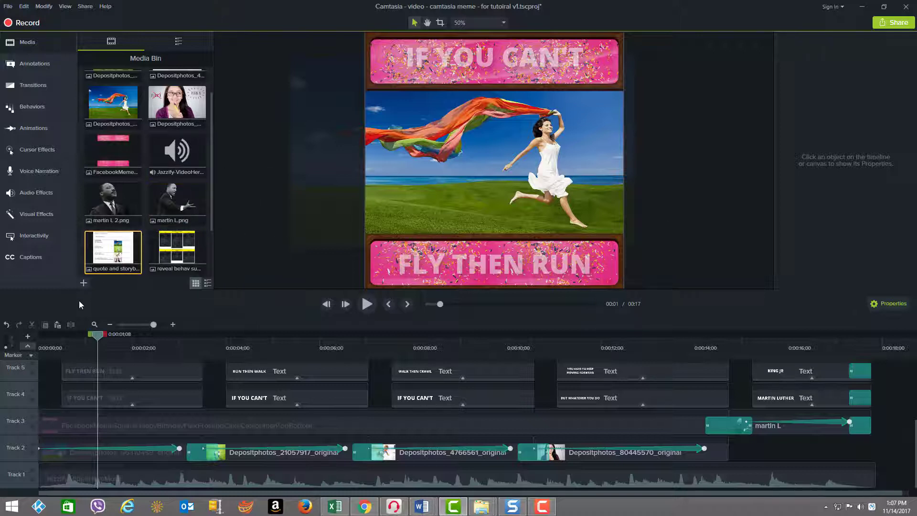
pyautogui.moveTo(99, 339)
pyautogui.mouseDown()
pyautogui.moveTo(45, 338)
pyautogui.moveTo(104, 339)
pyautogui.mouseUp()
pyautogui.click(100, 337)
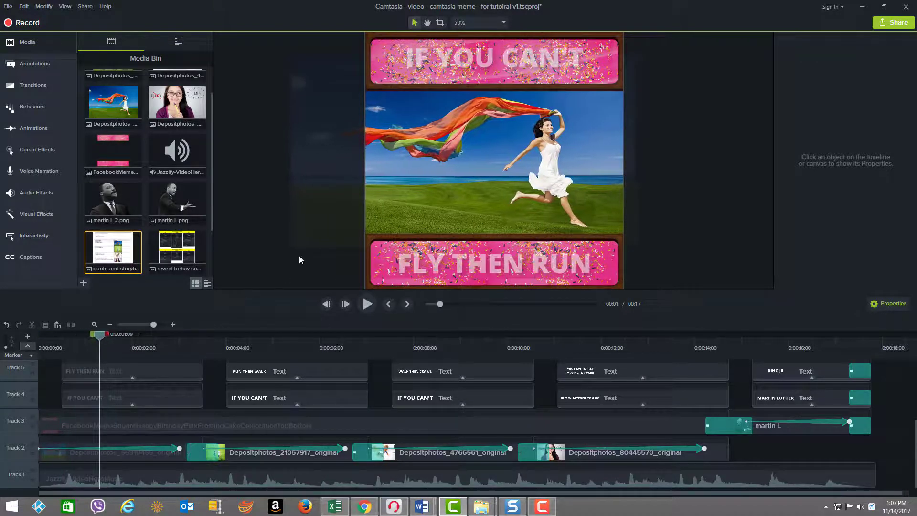
pyautogui.click(371, 264)
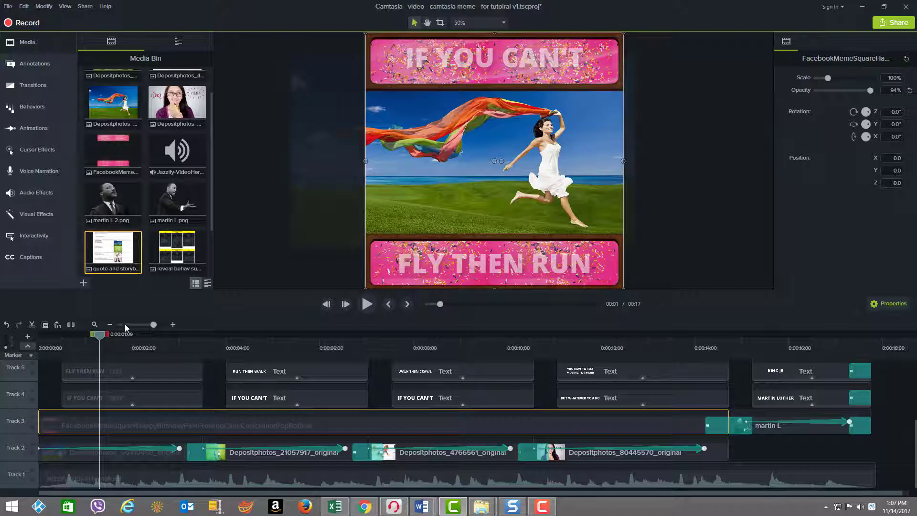
pyautogui.click(122, 151)
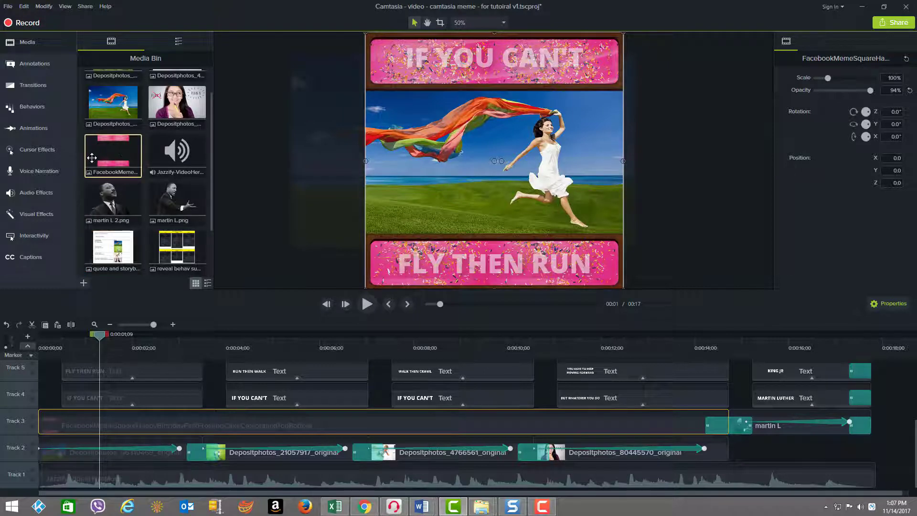
pyautogui.moveTo(91, 158); pyautogui.dragTo(127, 152)
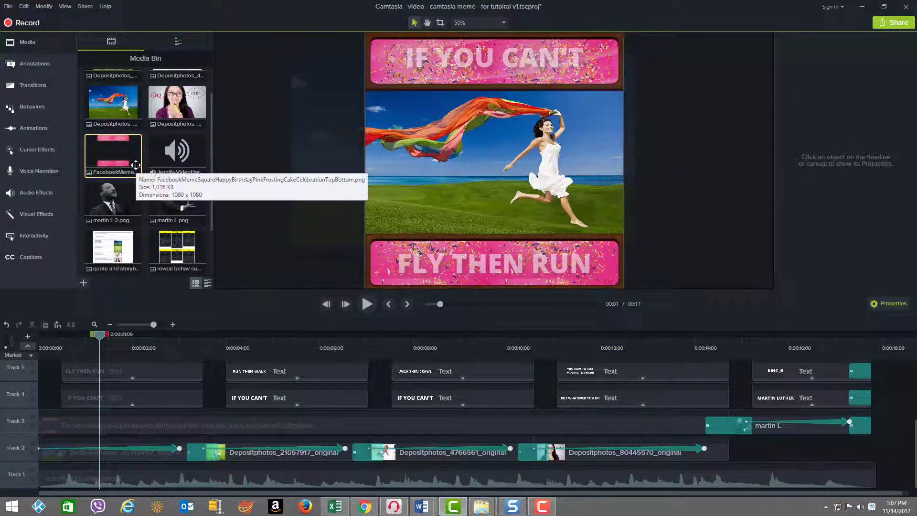
pyautogui.scroll(-1, 209, 247)
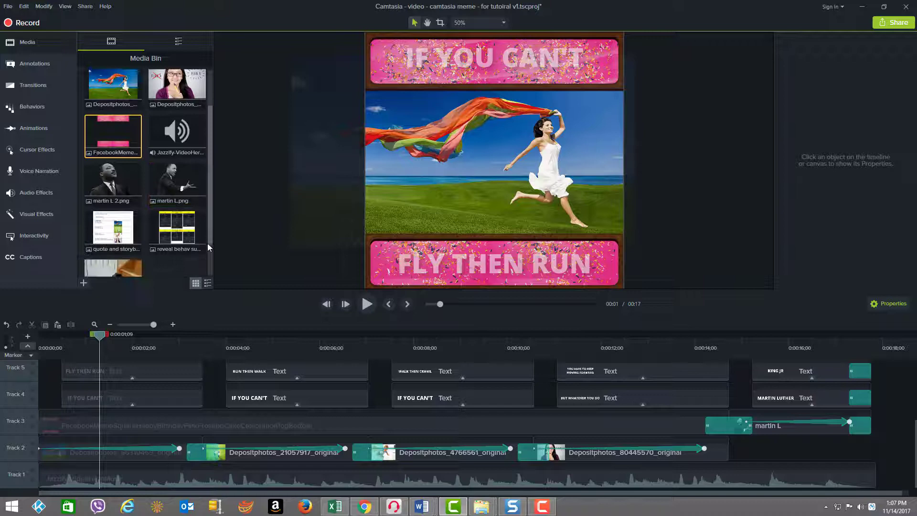
pyautogui.scroll(-2, 209, 248)
pyautogui.moveTo(113, 235)
pyautogui.mouseDown()
pyautogui.moveTo(281, 226)
pyautogui.moveTo(389, 168)
pyautogui.moveTo(499, 167)
pyautogui.moveTo(158, 201)
pyautogui.moveTo(125, 234)
pyautogui.mouseUp()
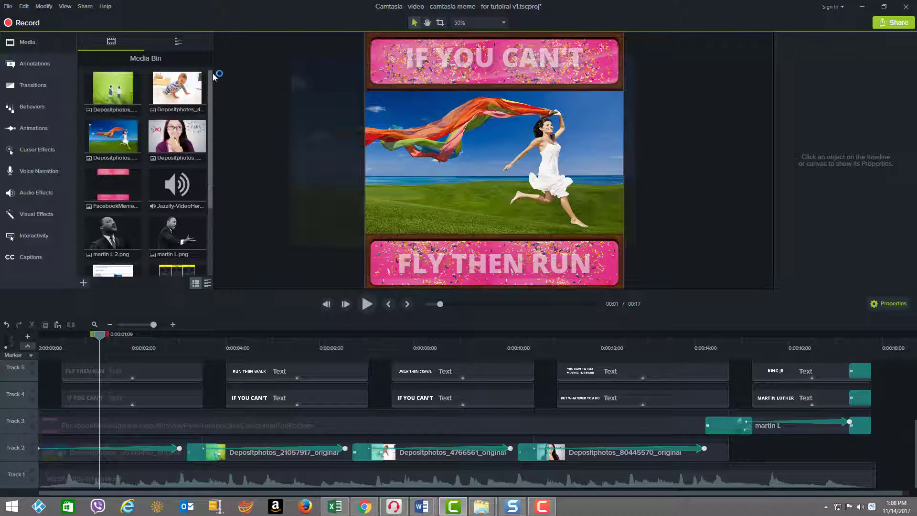
pyautogui.moveTo(111, 135); pyautogui.dragTo(315, 145)
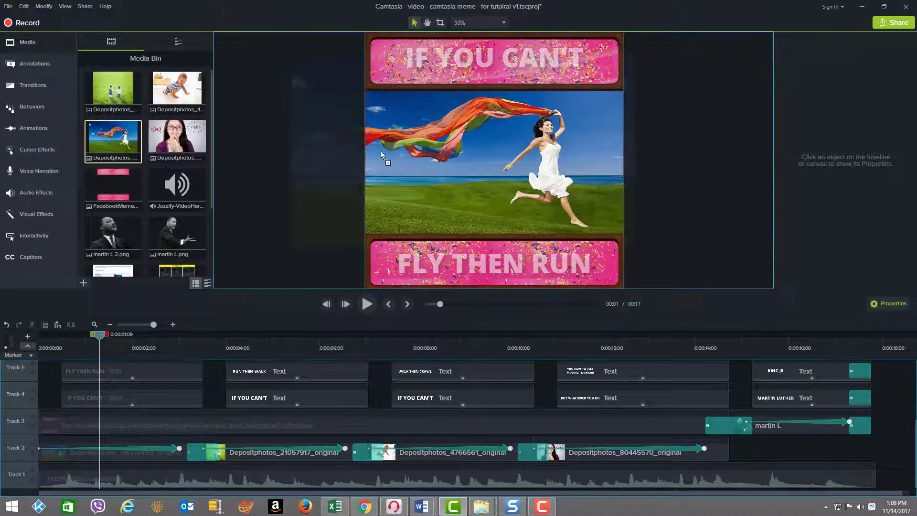
pyautogui.moveTo(380, 151); pyautogui.dragTo(632, 177)
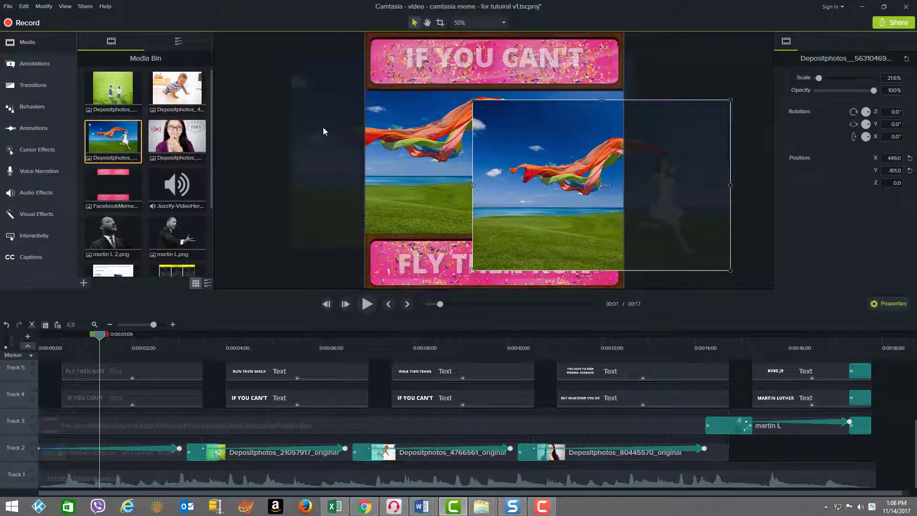
pyautogui.moveTo(99, 337); pyautogui.dragTo(46, 344)
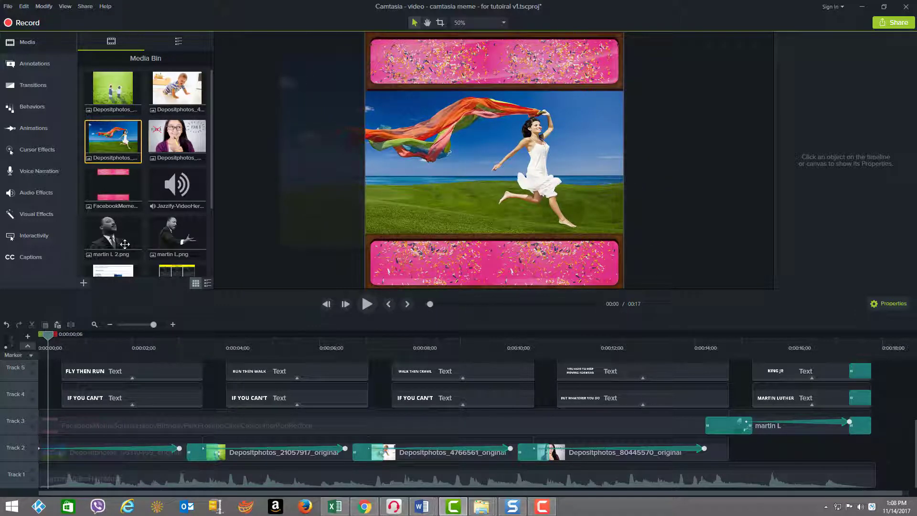
pyautogui.click(184, 139)
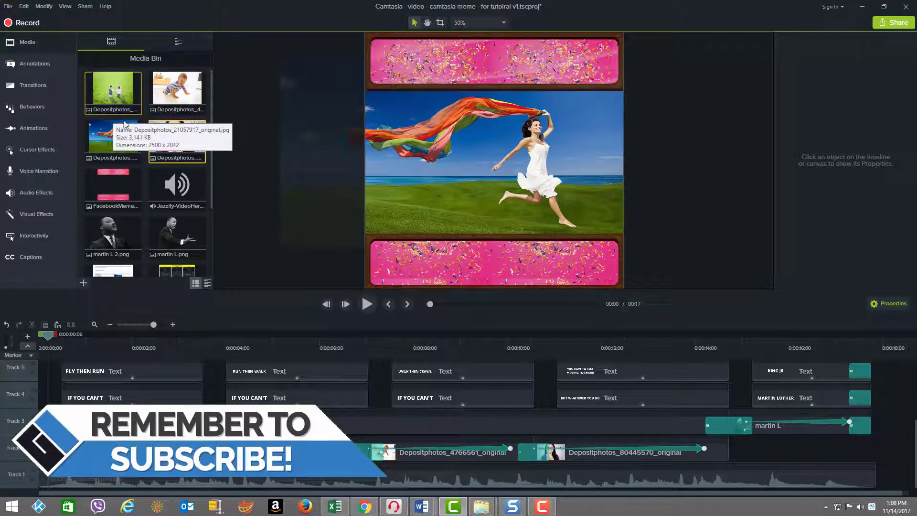
pyautogui.click(259, 343)
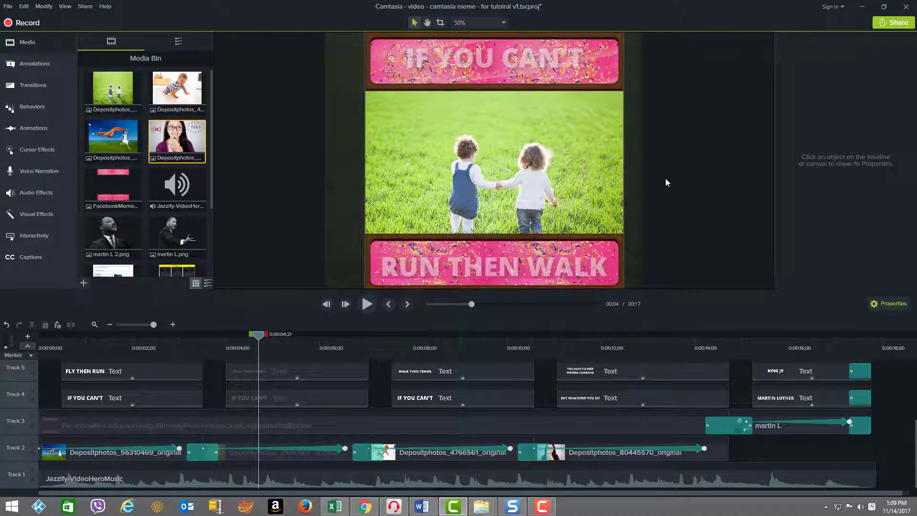
pyautogui.scroll(-3, 666, 179)
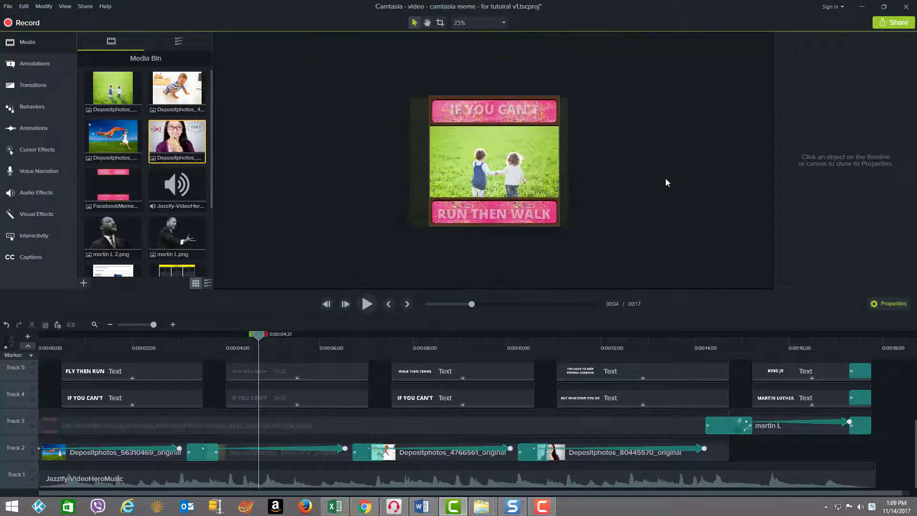
pyautogui.scroll(2, 666, 178)
pyautogui.scroll(-1, 666, 179)
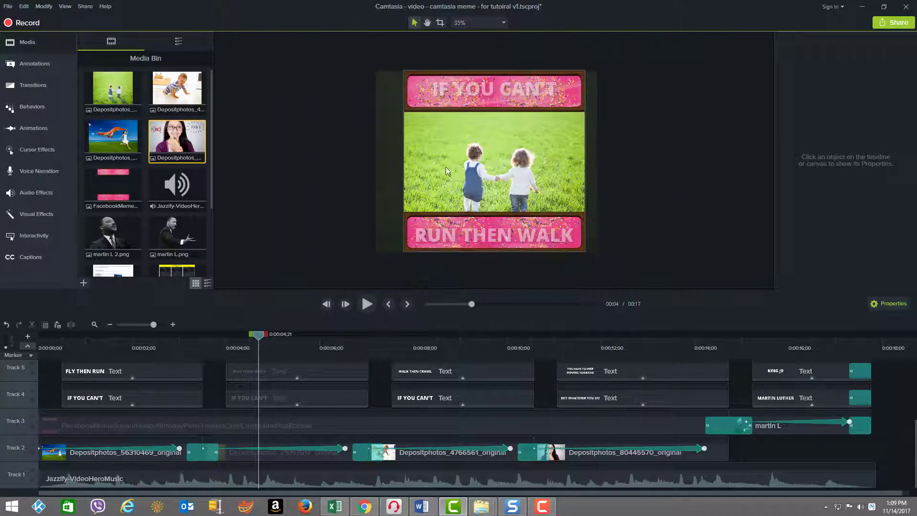
pyautogui.click(381, 172)
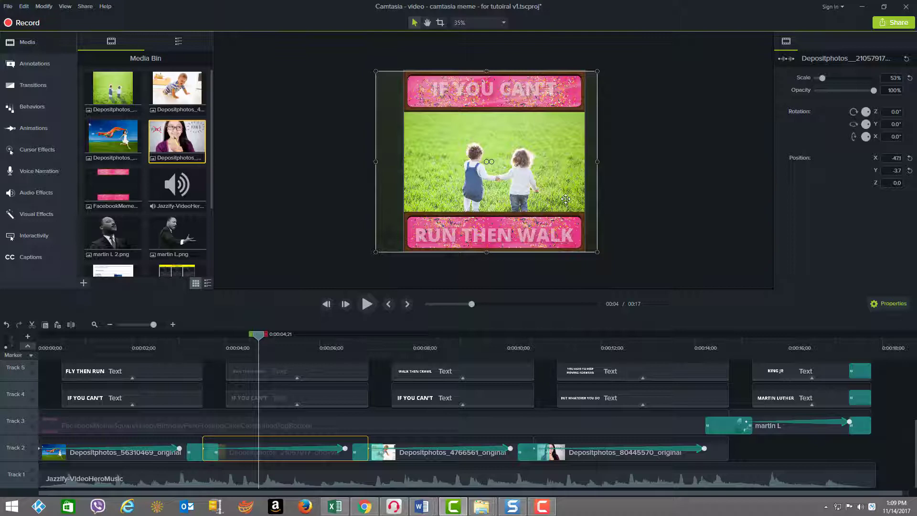
pyautogui.moveTo(264, 337); pyautogui.dragTo(487, 337)
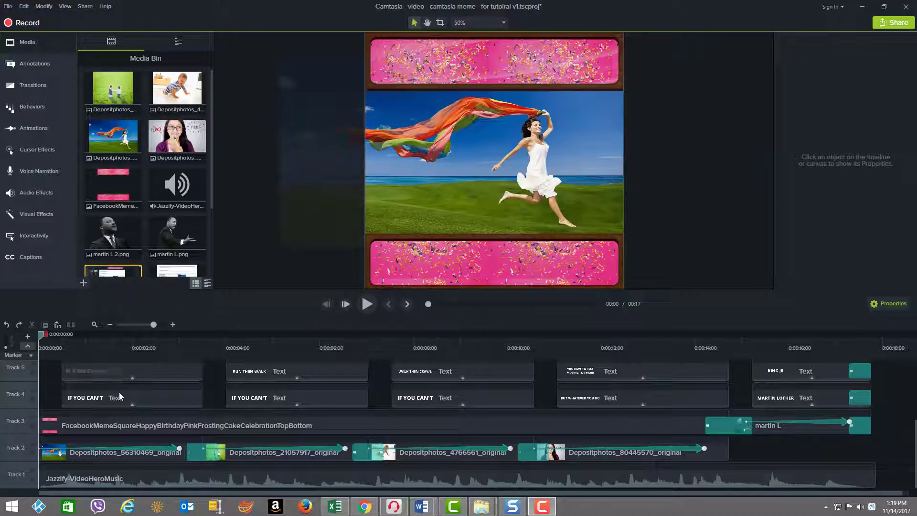
pyautogui.click(417, 272)
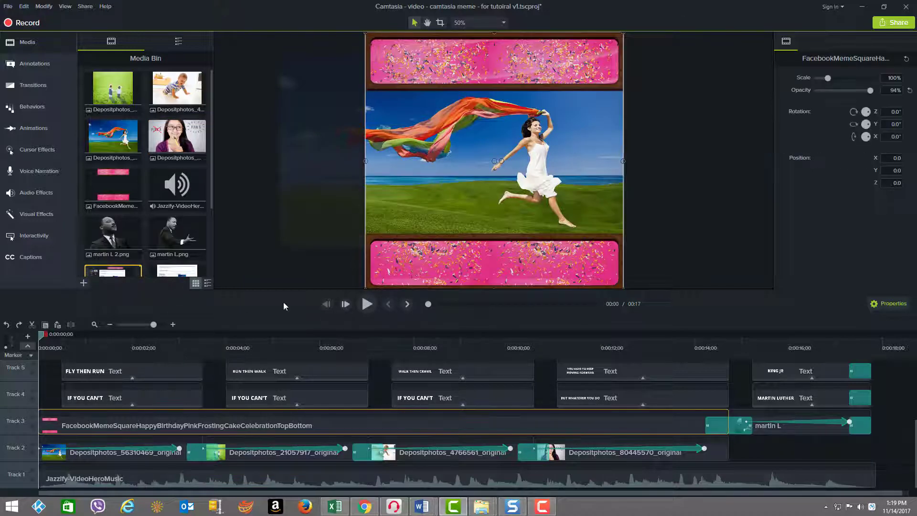
pyautogui.moveTo(41, 338); pyautogui.dragTo(114, 337)
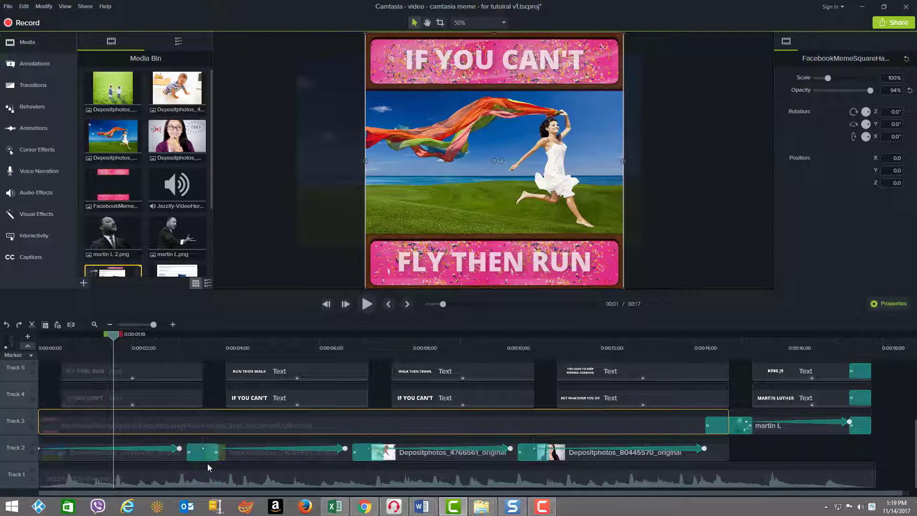
pyautogui.click(196, 458)
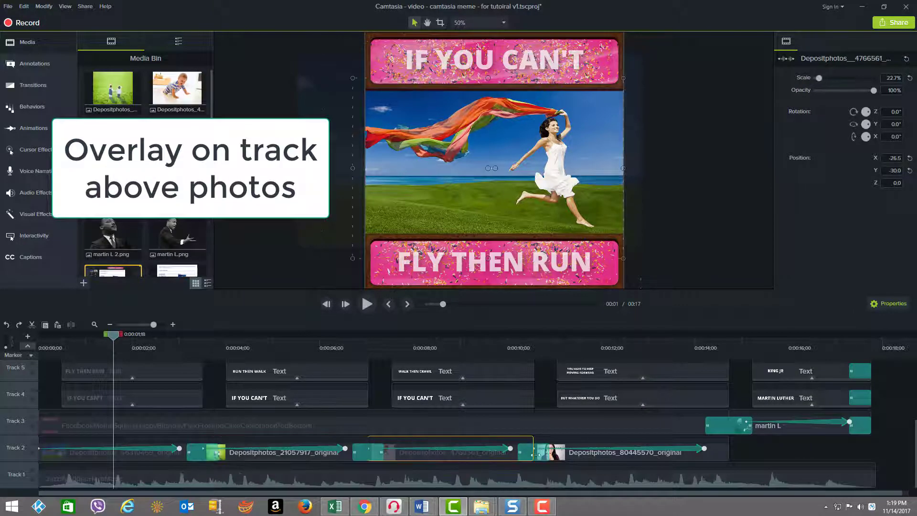
pyautogui.click(605, 459)
pyautogui.click(444, 341)
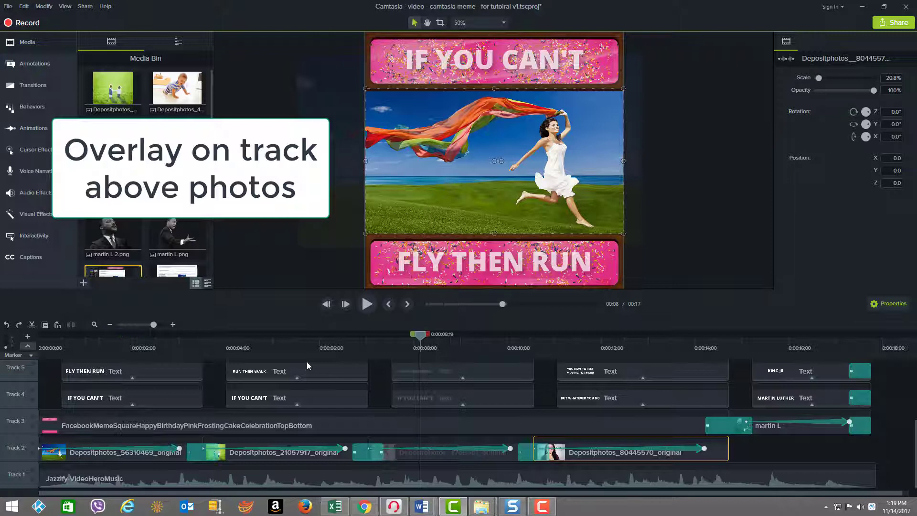
pyautogui.moveTo(438, 337); pyautogui.dragTo(312, 335)
pyautogui.click(443, 335)
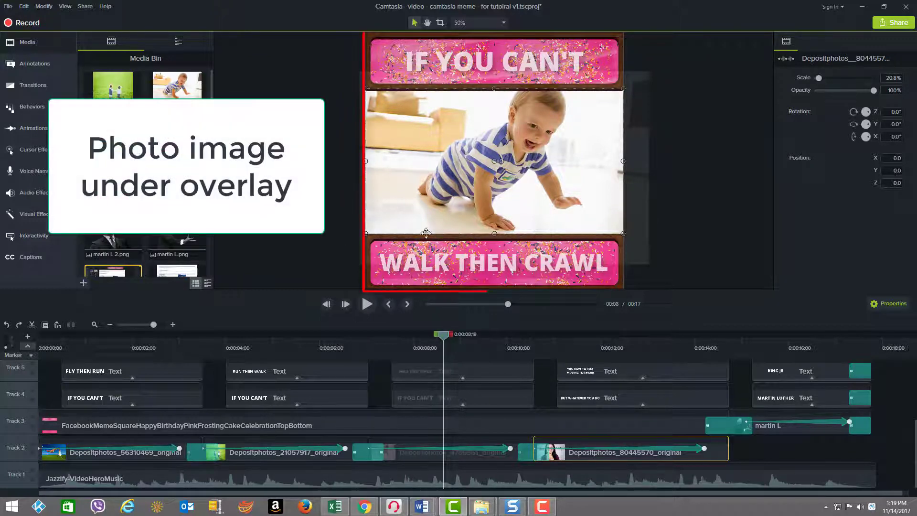
pyautogui.click(50, 340)
pyautogui.moveTo(47, 339); pyautogui.dragTo(67, 338)
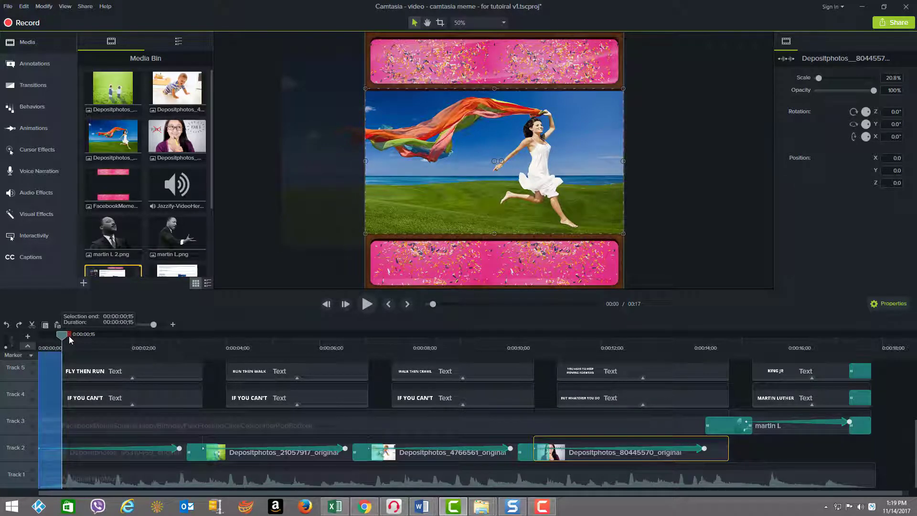
# Measure the first fade transition from 3;15 and the second quote's display span to 7;01
pyautogui.click(204, 337)
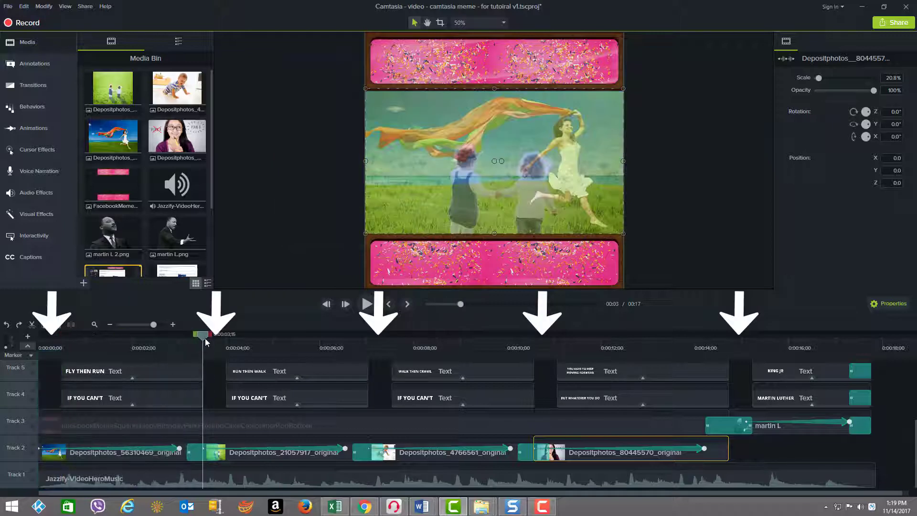
pyautogui.moveTo(211, 336); pyautogui.dragTo(236, 338)
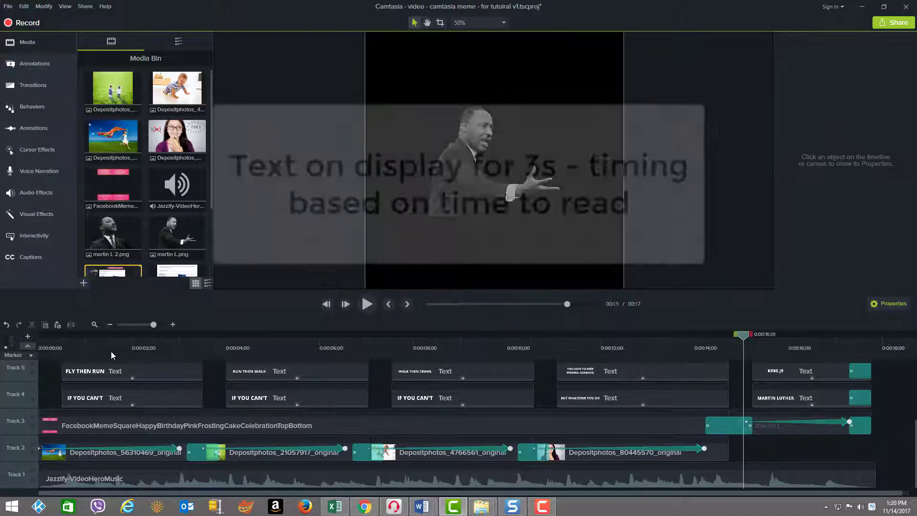
pyautogui.click(111, 350)
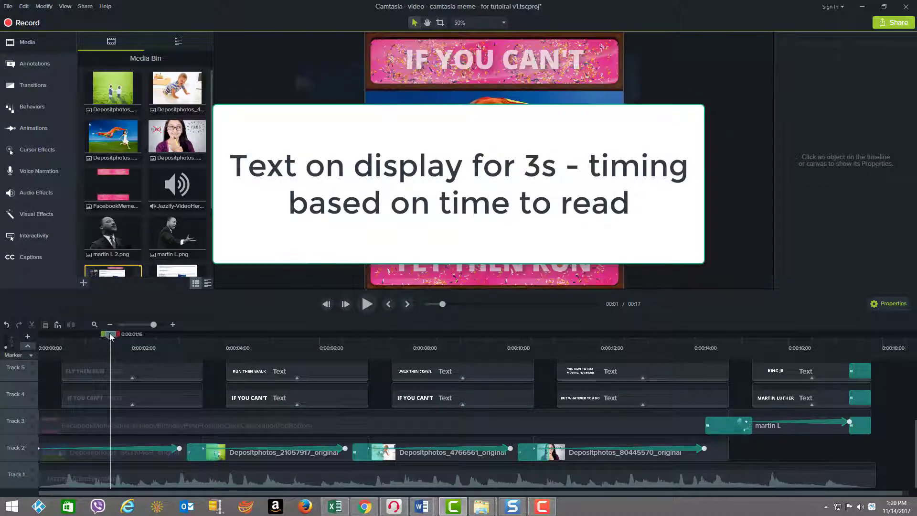
pyautogui.moveTo(111, 337); pyautogui.dragTo(213, 337)
pyautogui.moveTo(210, 333)
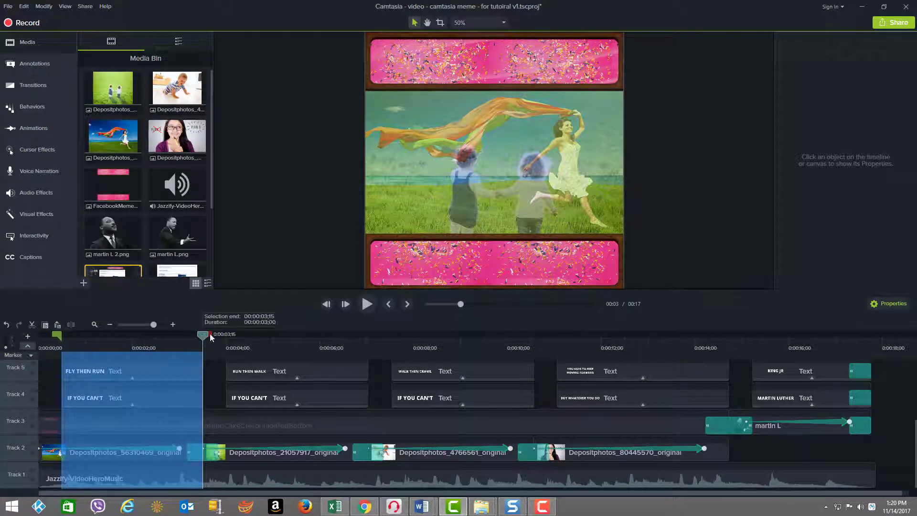
pyautogui.click(224, 337)
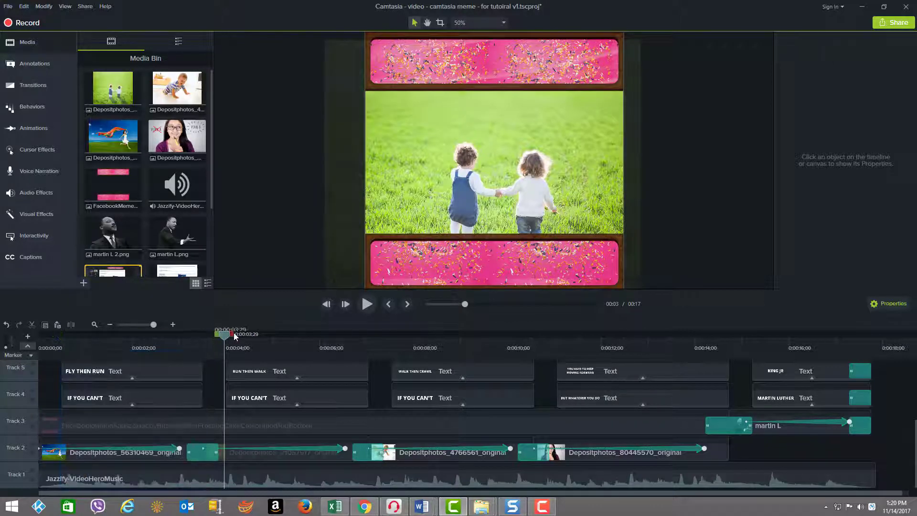
pyautogui.moveTo(234, 337); pyautogui.dragTo(376, 337)
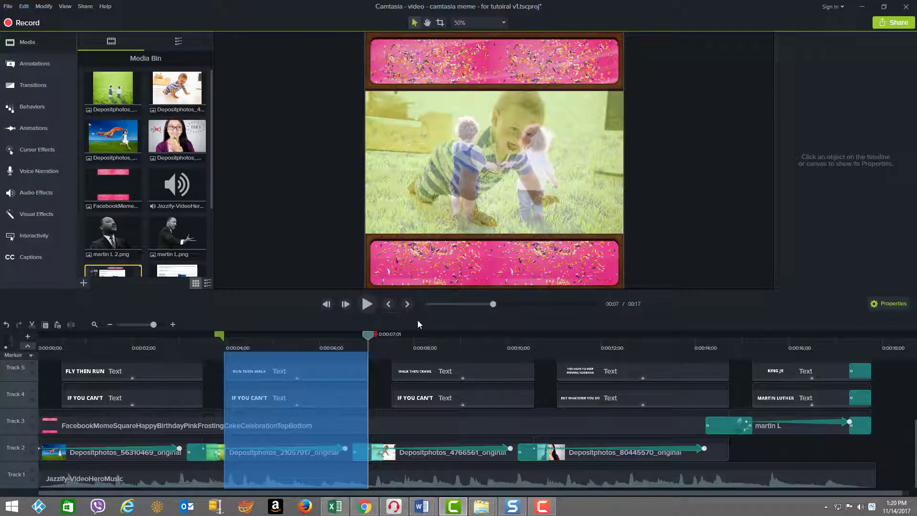
# Mark the Plan B span from 11;02 to 14;22, then scrub back to the quote frame
pyautogui.click(561, 342)
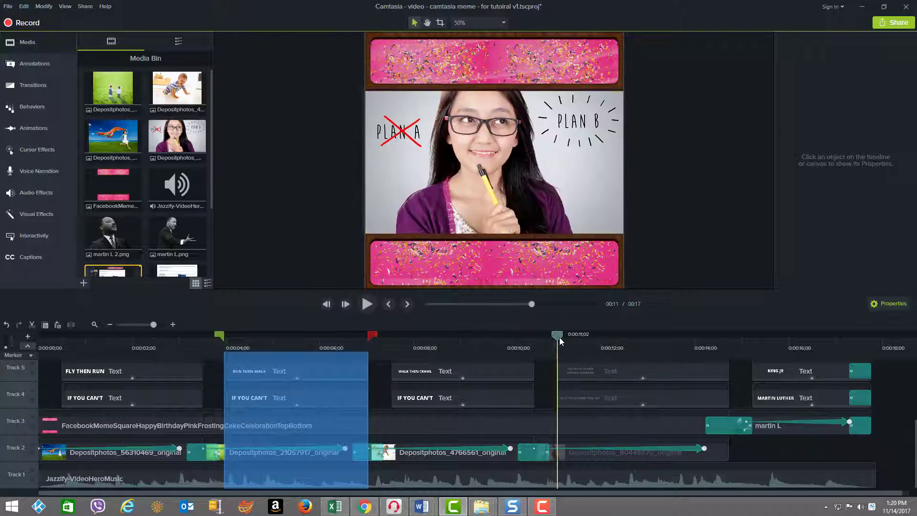
pyautogui.click(562, 337)
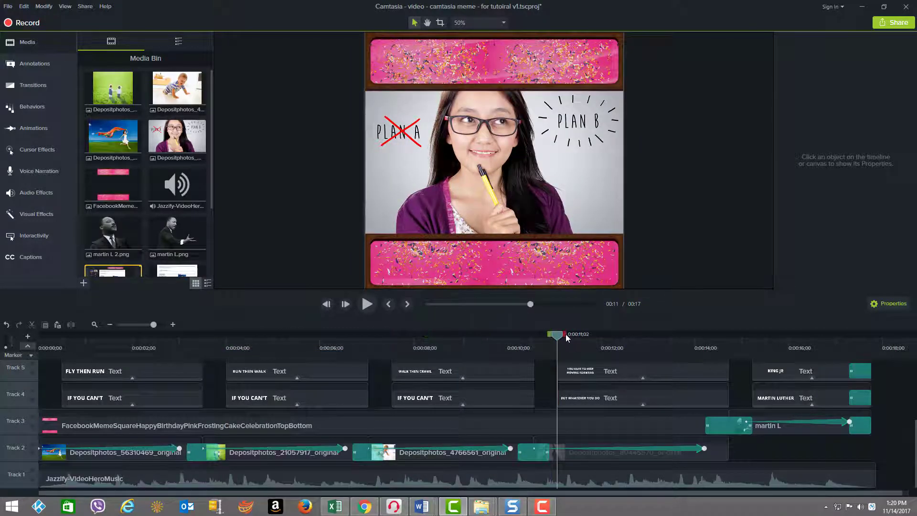
pyautogui.moveTo(567, 338); pyautogui.dragTo(735, 338)
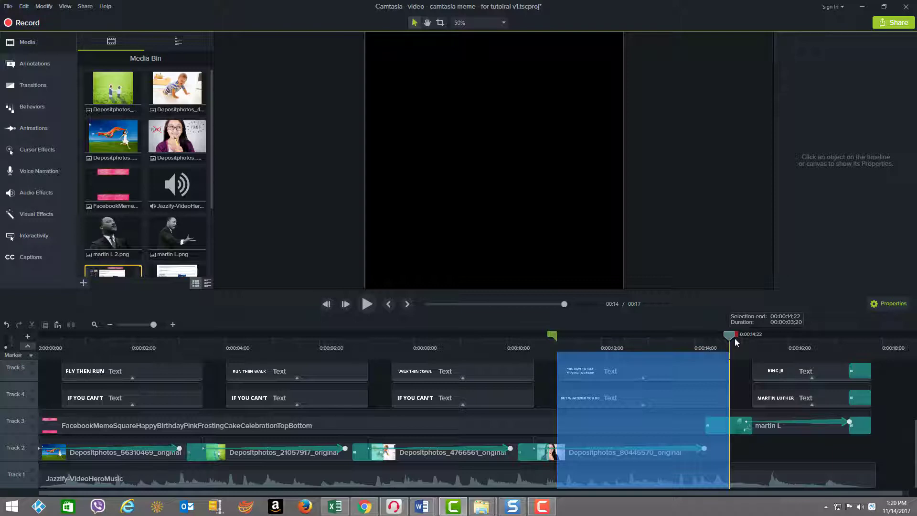
pyautogui.click(566, 340)
pyautogui.moveTo(567, 337); pyautogui.dragTo(114, 352)
# Select the Depositphotos_21057917 photo clip and return the playhead to the start
pyautogui.click(123, 356)
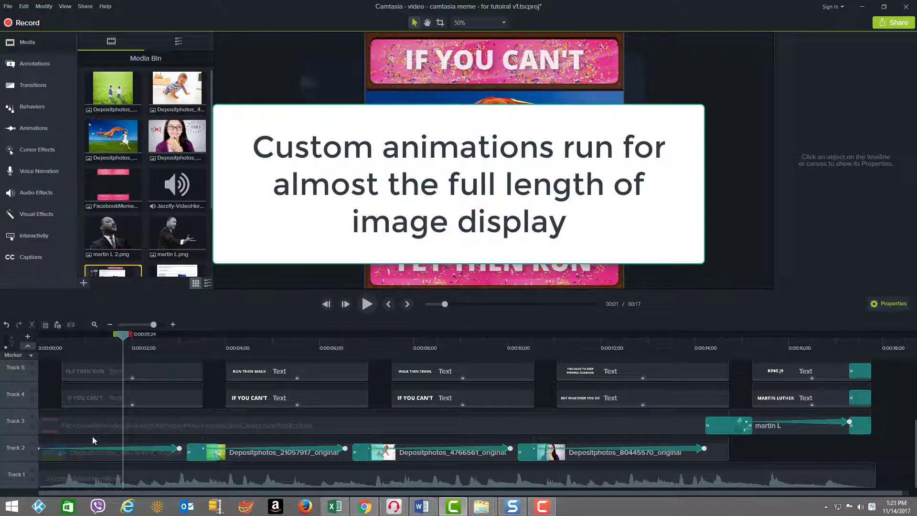
pyautogui.click(104, 457)
pyautogui.click(252, 458)
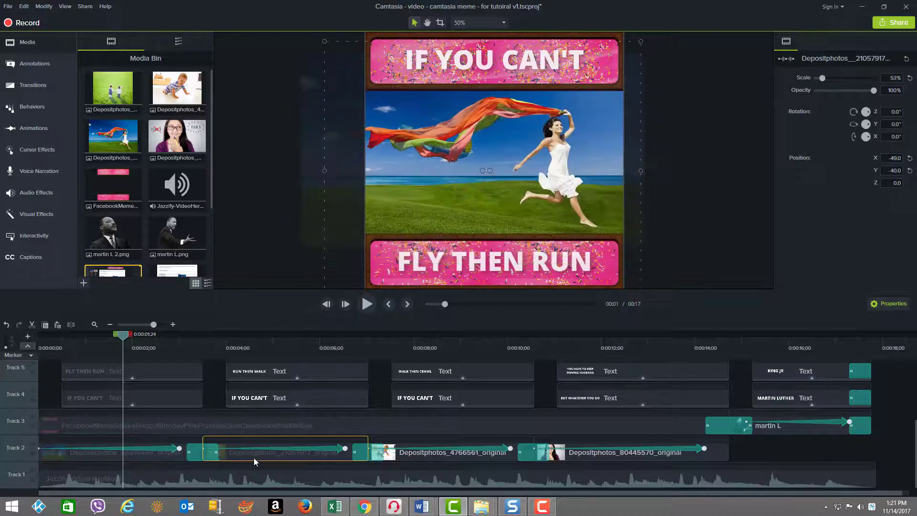
pyautogui.moveTo(125, 335); pyautogui.dragTo(45, 335)
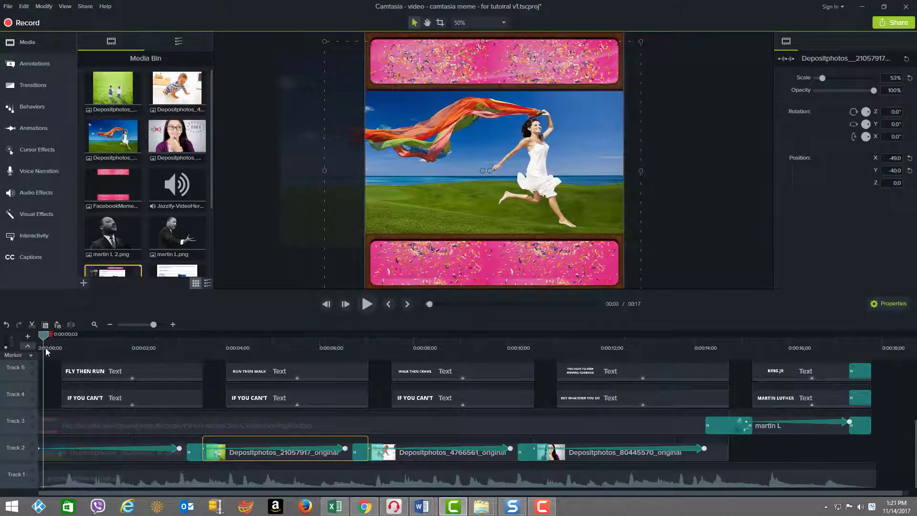
# Jump to the ends of the first and second photos' animations (6;16) and scrub the motion
pyautogui.click(119, 451)
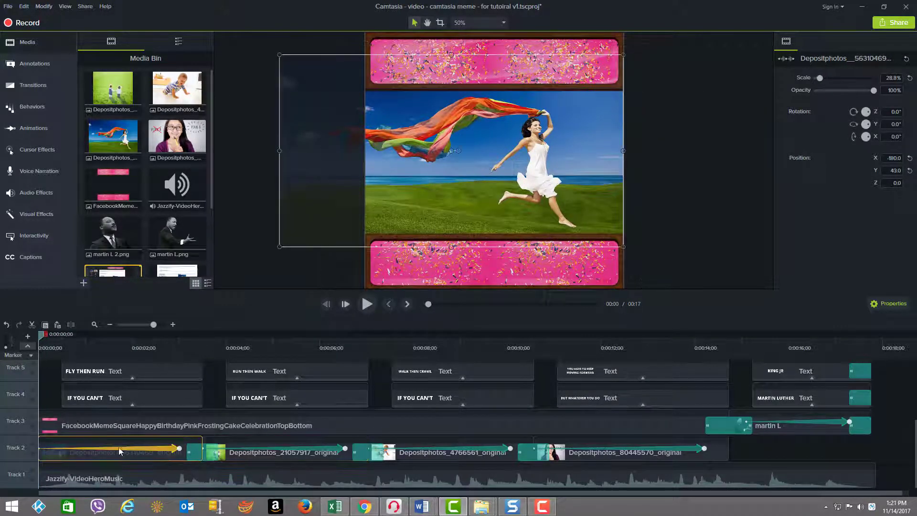
pyautogui.click(180, 450)
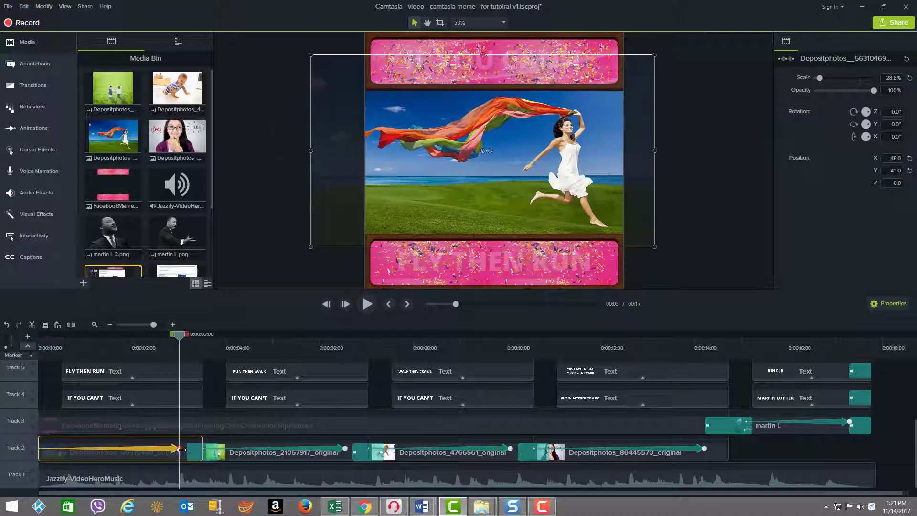
pyautogui.click(204, 449)
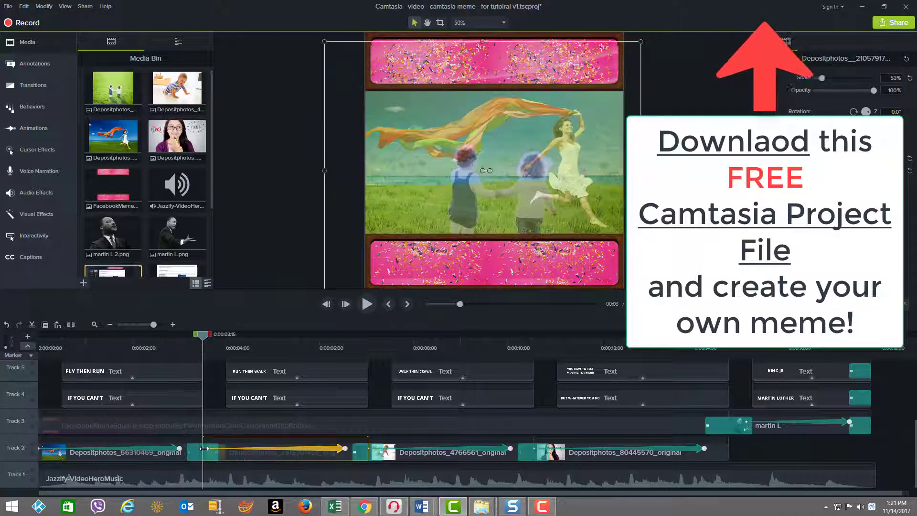
pyautogui.click(343, 448)
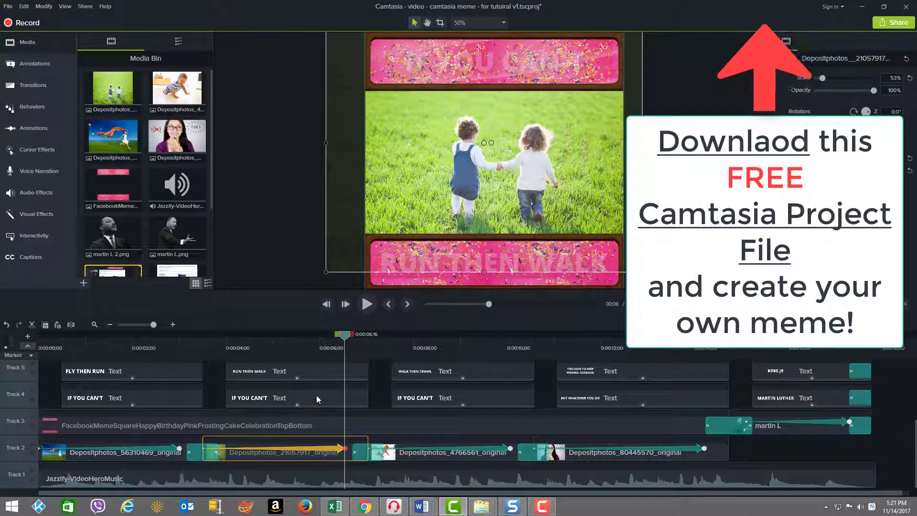
pyautogui.click(322, 337)
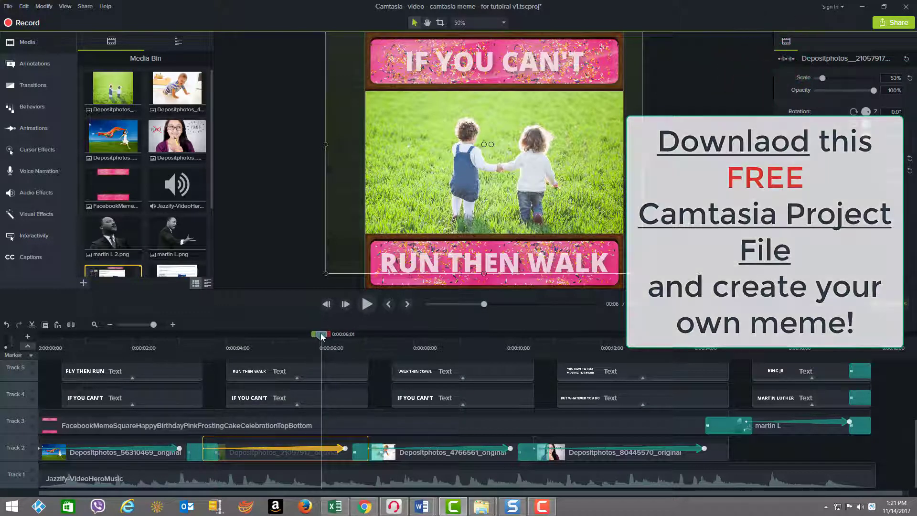
pyautogui.moveTo(322, 337); pyautogui.dragTo(342, 364)
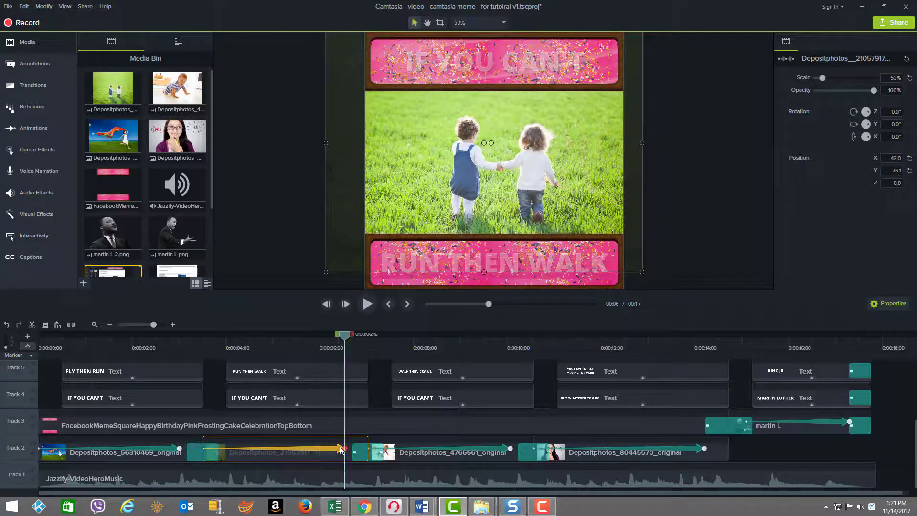
pyautogui.click(400, 343)
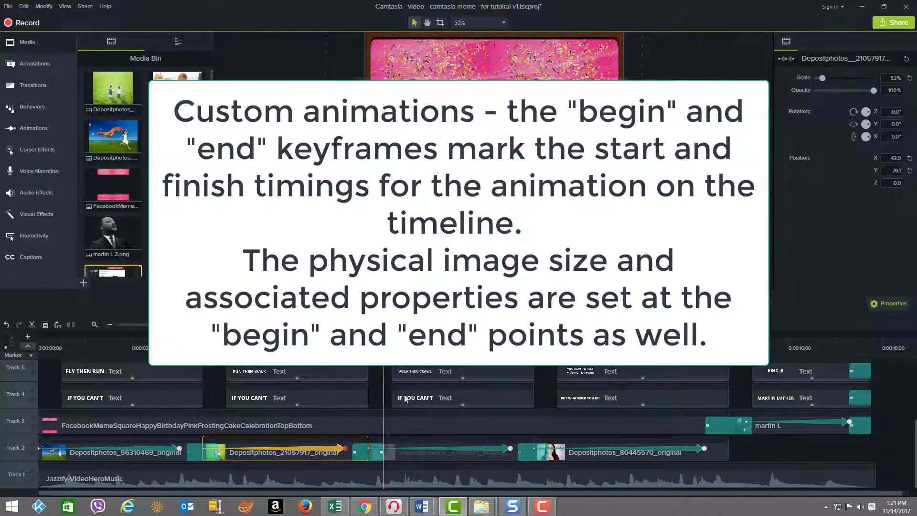
pyautogui.click(397, 456)
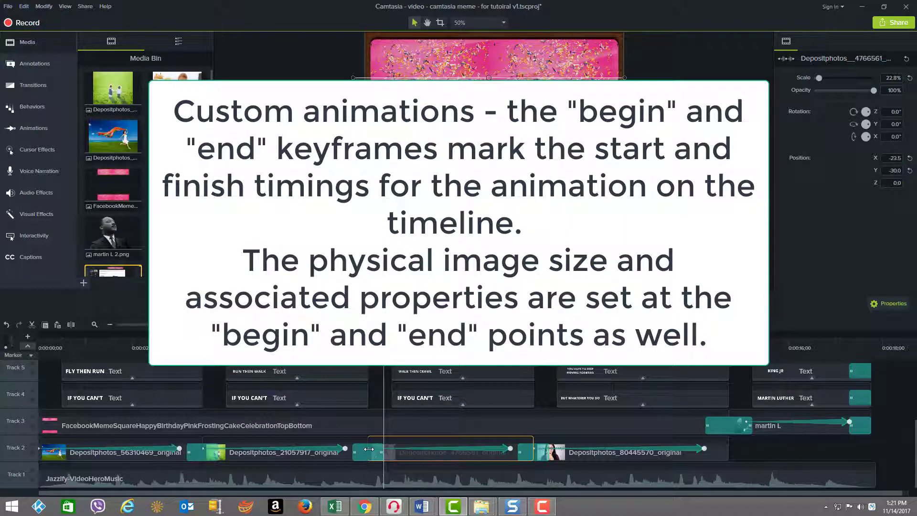
pyautogui.click(369, 449)
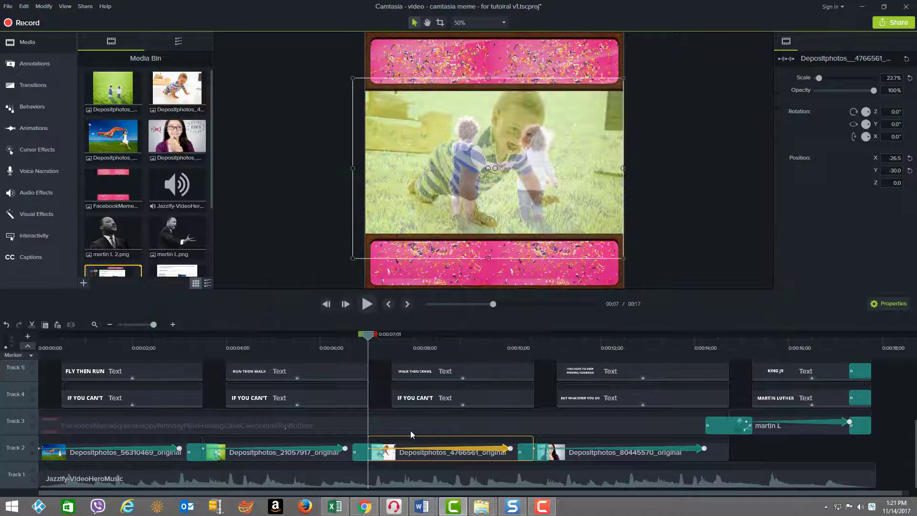
pyautogui.click(511, 448)
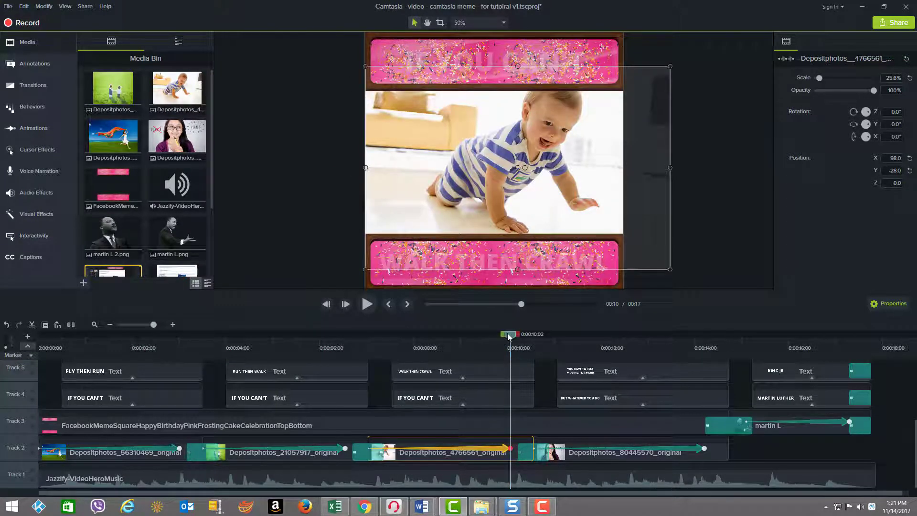
pyautogui.moveTo(509, 337); pyautogui.dragTo(533, 335)
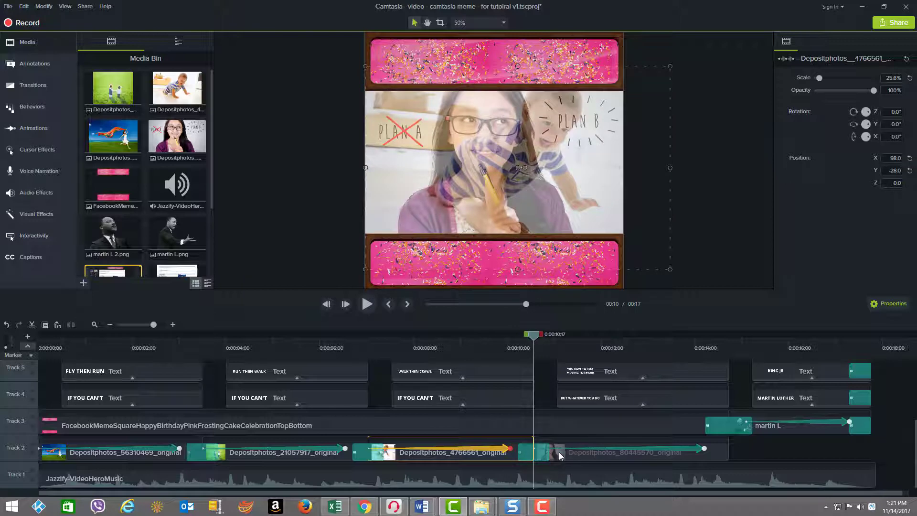
pyautogui.click(595, 452)
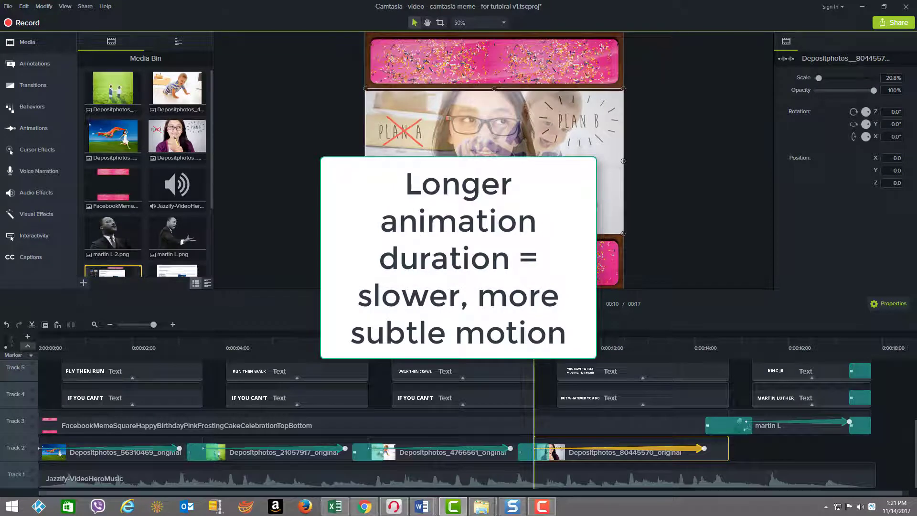
pyautogui.moveTo(554, 340); pyautogui.dragTo(638, 365)
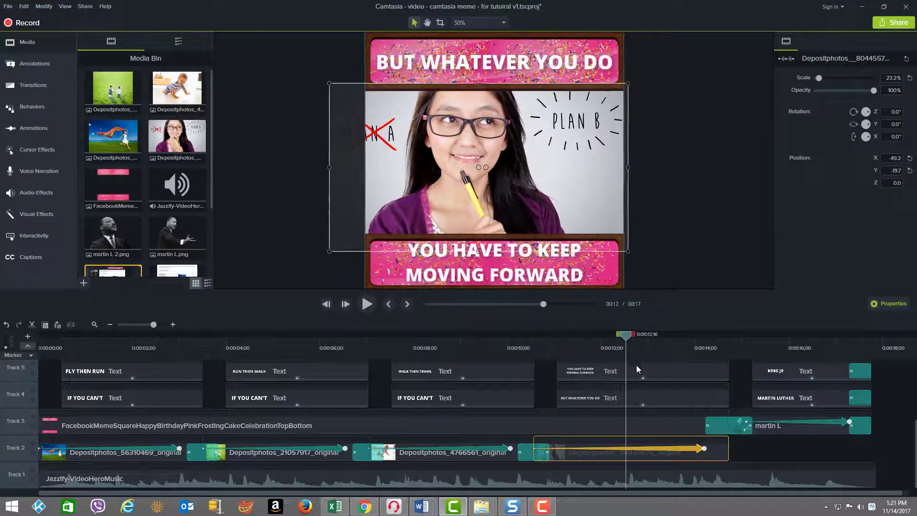
pyautogui.click(707, 449)
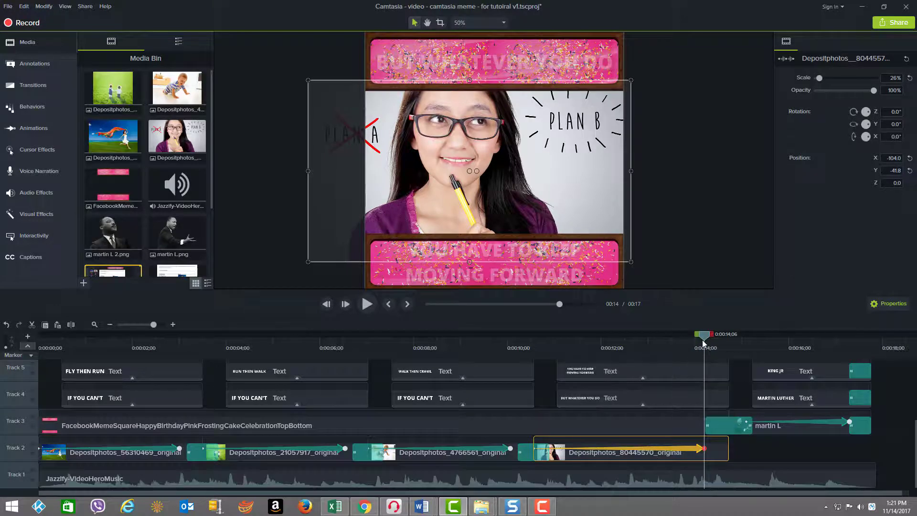
pyautogui.moveTo(704, 342); pyautogui.dragTo(96, 340)
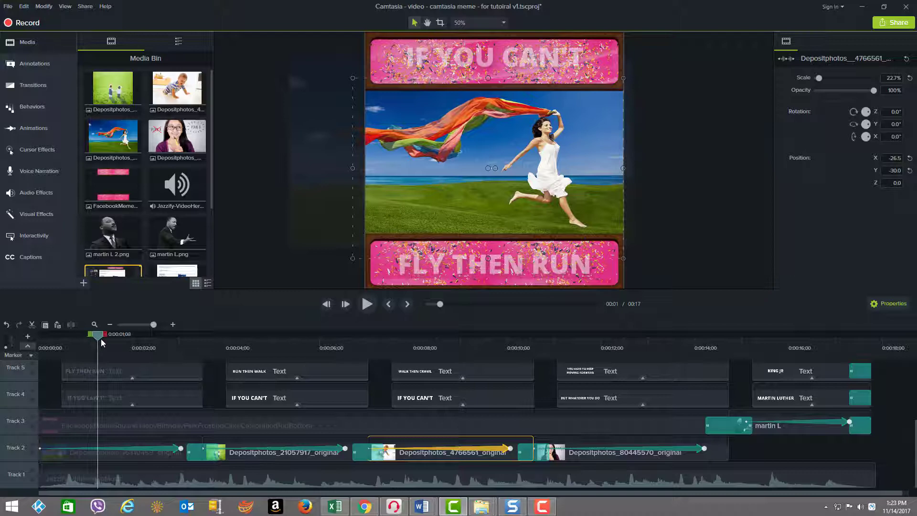
pyautogui.moveTo(101, 339); pyautogui.dragTo(110, 356)
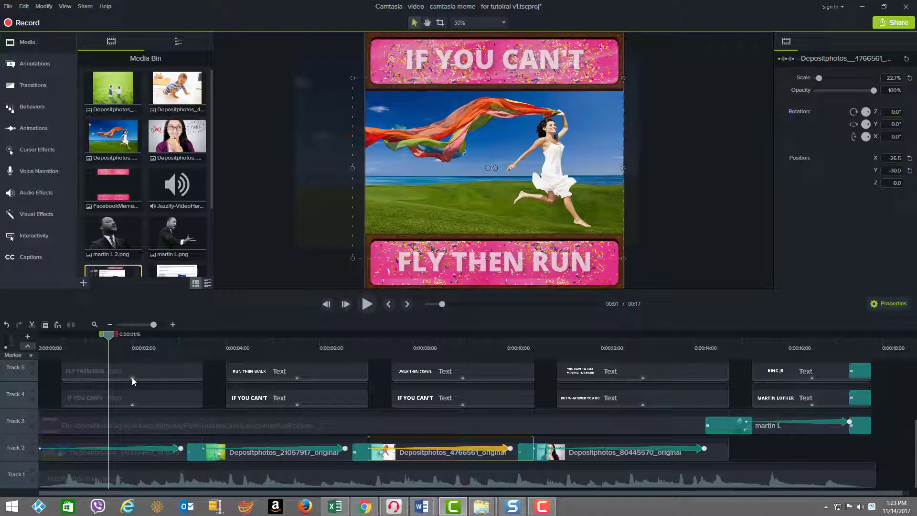
pyautogui.click(132, 377)
pyautogui.click(107, 376)
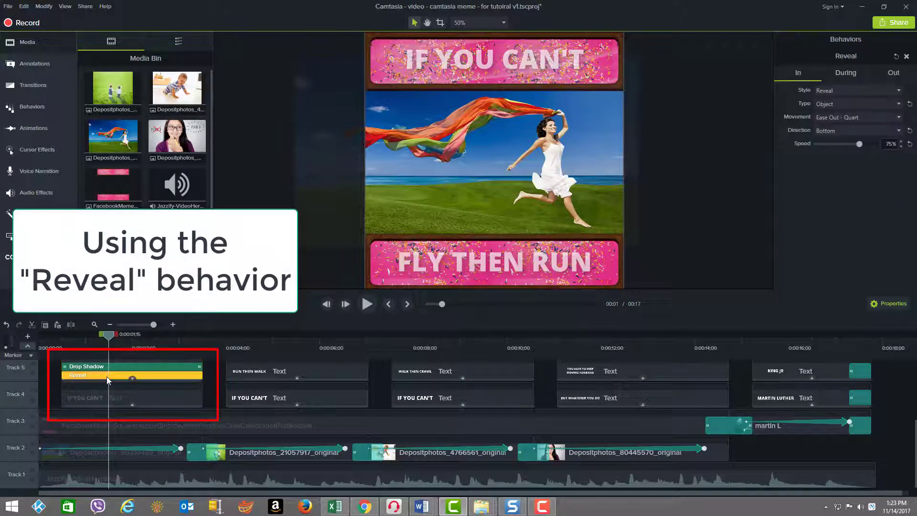
pyautogui.click(102, 401)
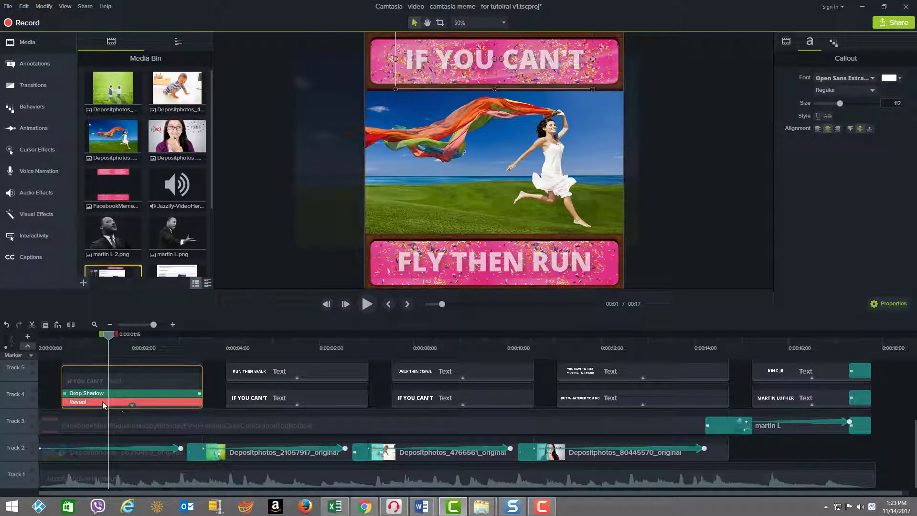
pyautogui.click(103, 401)
pyautogui.moveTo(110, 338); pyautogui.dragTo(383, 352)
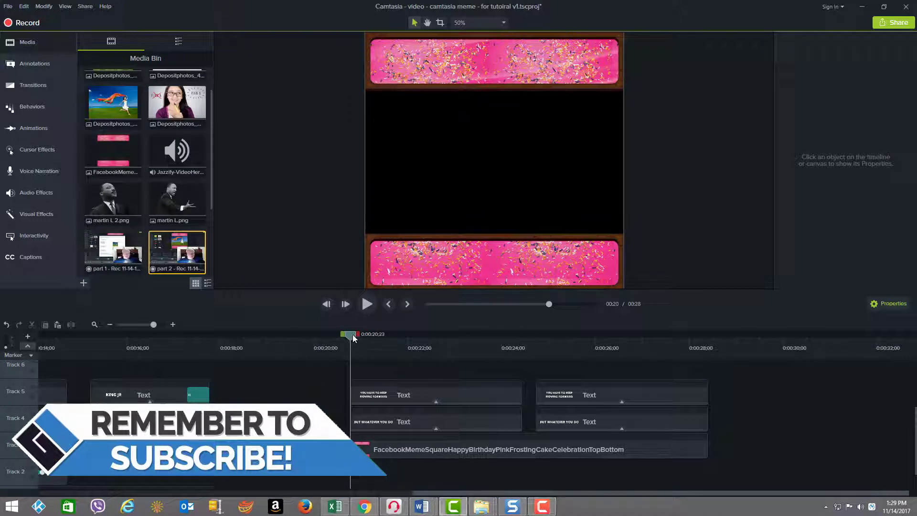
# Select the pink FacebookMeme overlay clip and scrub through the later meme captions appearing
pyautogui.moveTo(358, 341); pyautogui.dragTo(544, 340)
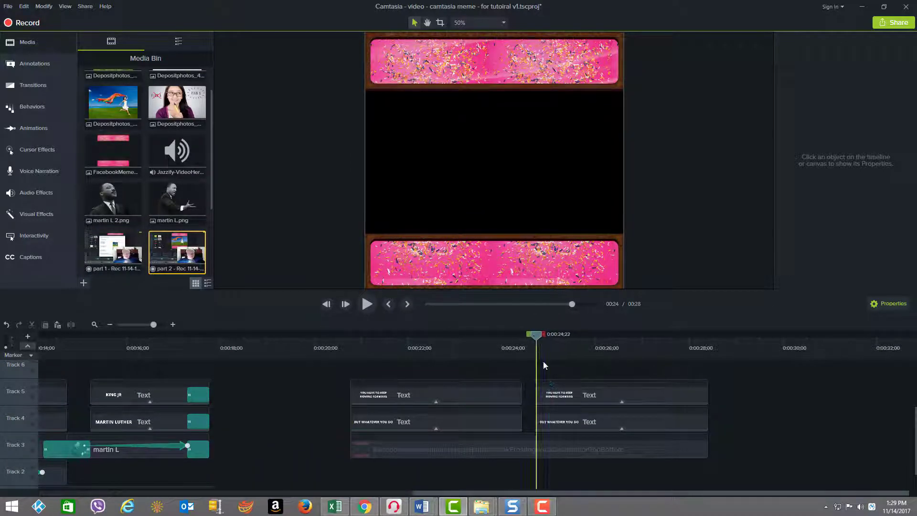
pyautogui.click(563, 448)
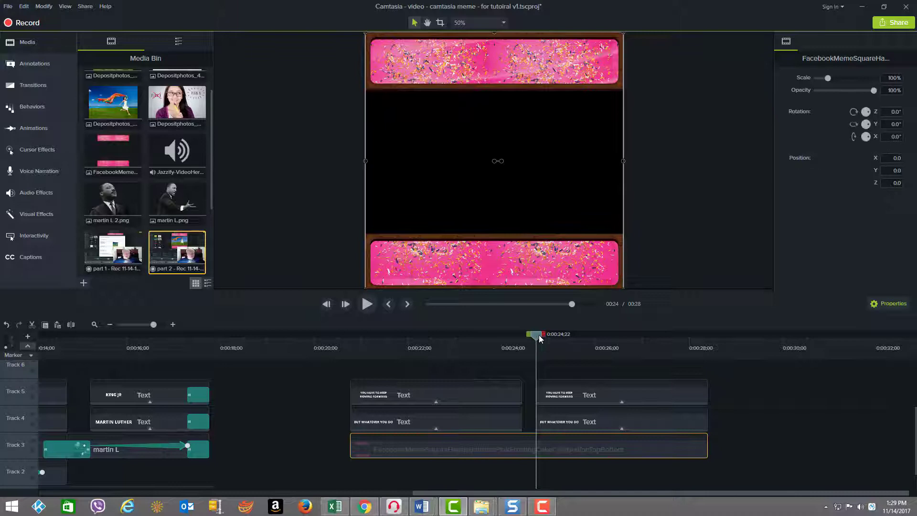
pyautogui.moveTo(535, 336); pyautogui.dragTo(399, 366)
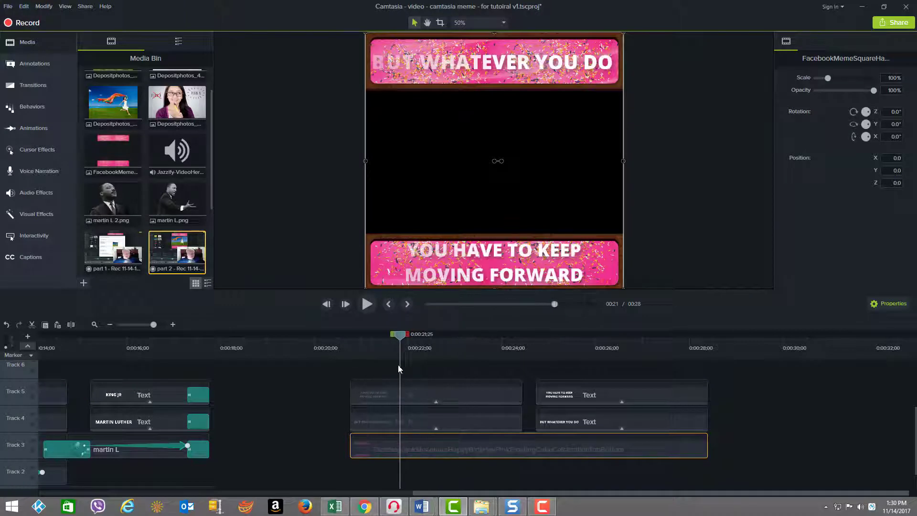
# Review the Reveal behavior's During and Out settings on YOU HAVE TO KEEP MOVING FORWARD, then select the summary image
pyautogui.click(435, 402)
pyautogui.click(397, 399)
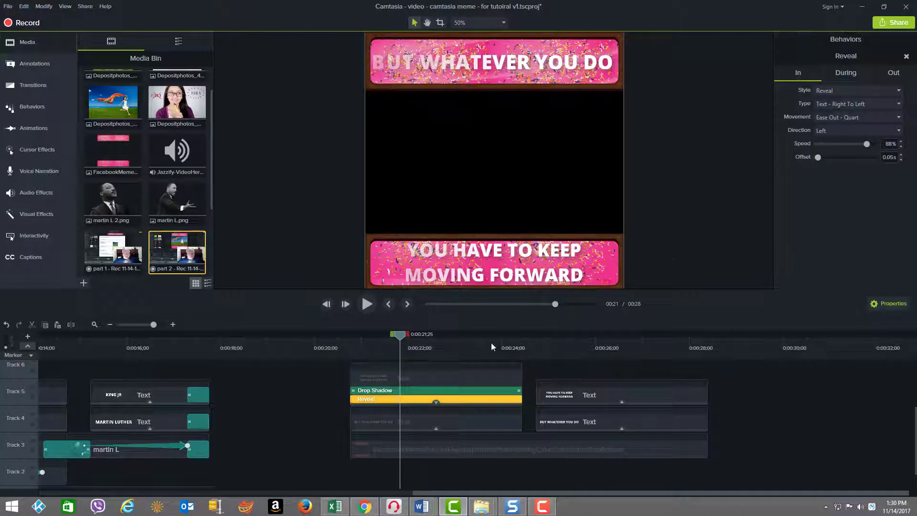
pyautogui.click(846, 73)
pyautogui.click(893, 73)
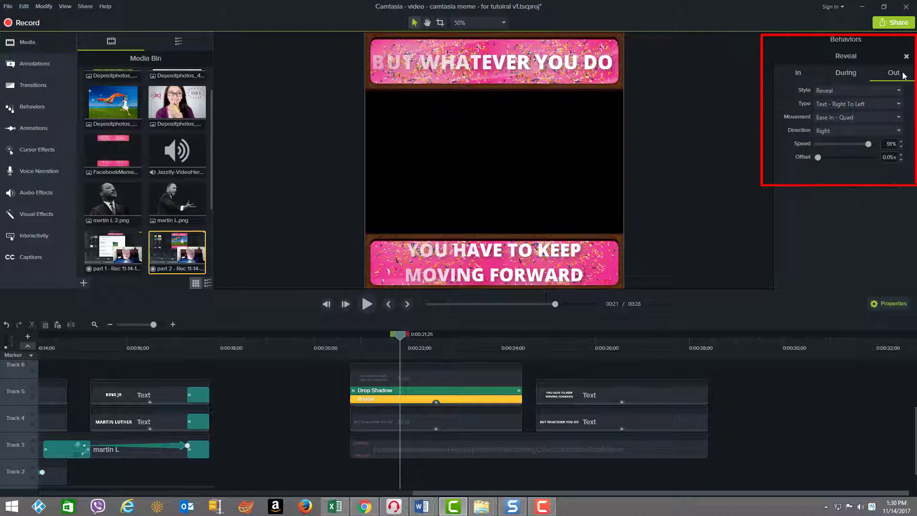
pyautogui.moveTo(402, 336); pyautogui.dragTo(593, 348)
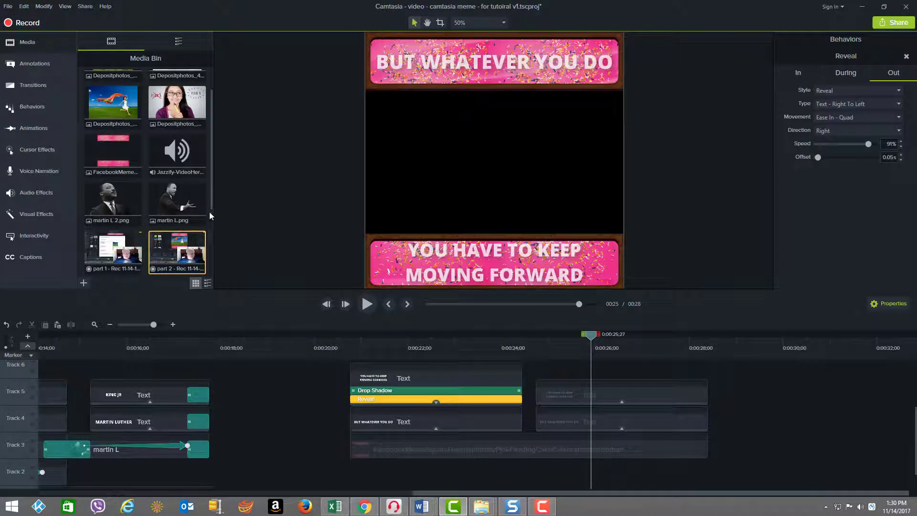
pyautogui.moveTo(211, 205); pyautogui.dragTo(204, 259)
pyautogui.click(186, 216)
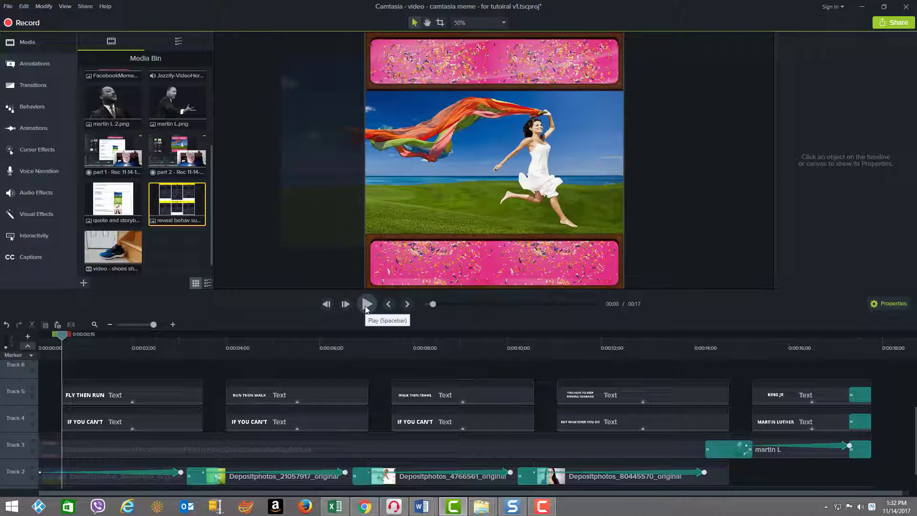
# Play the project to the RUN THEN WALK scene, then return to FLY THEN RUN
pyautogui.click(366, 305)
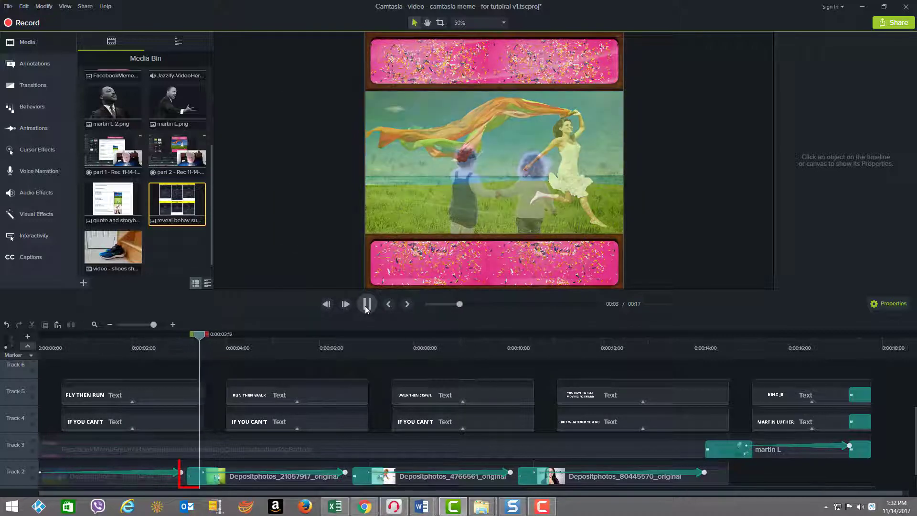
pyautogui.click(366, 306)
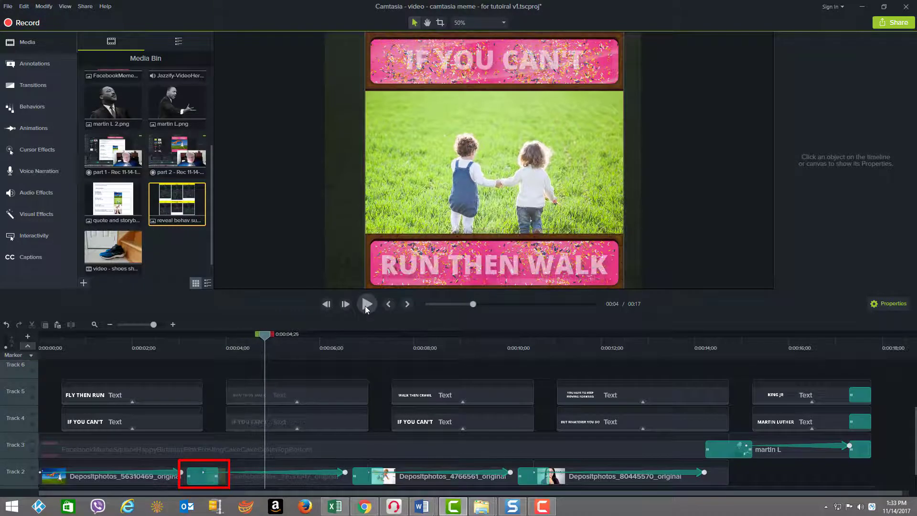
pyautogui.moveTo(258, 344); pyautogui.dragTo(175, 340)
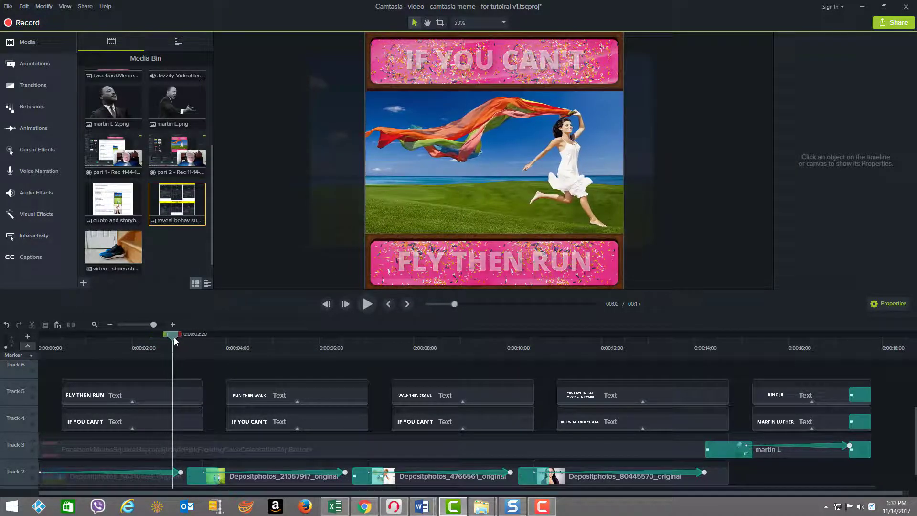
# Select the jumping-woman clip and open the fade transition between the first two photos
pyautogui.click(180, 473)
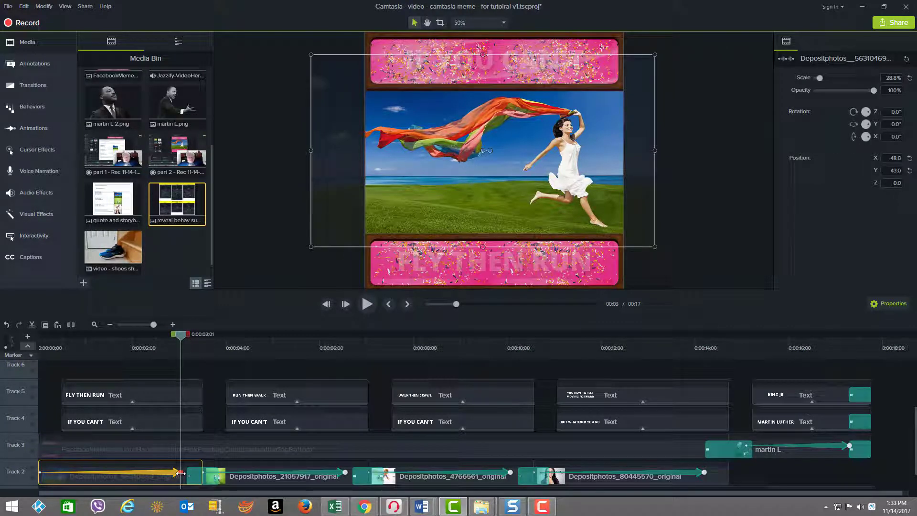
pyautogui.moveTo(183, 335); pyautogui.dragTo(214, 341)
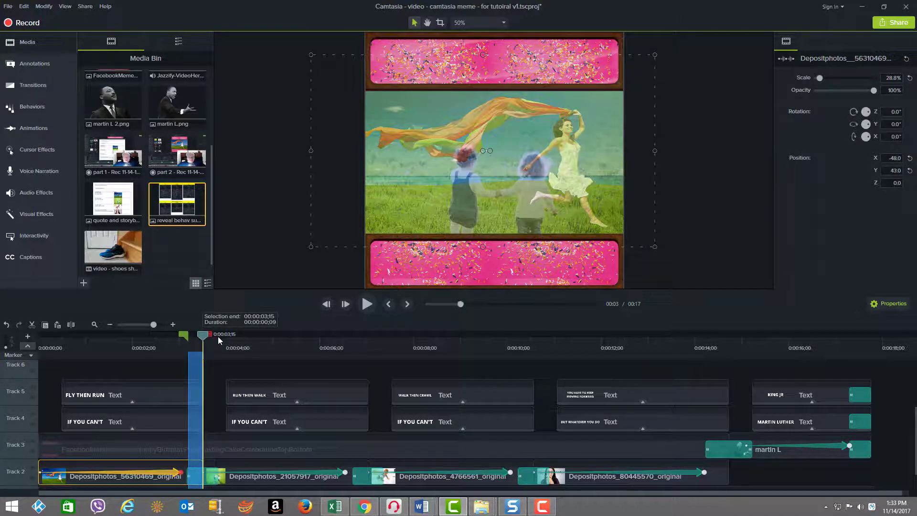
pyautogui.doubleClick(202, 338)
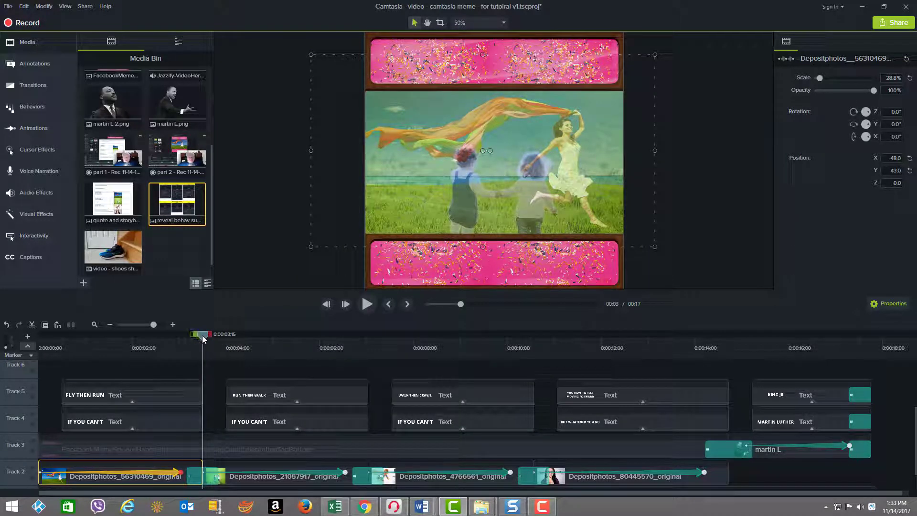
pyautogui.click(189, 477)
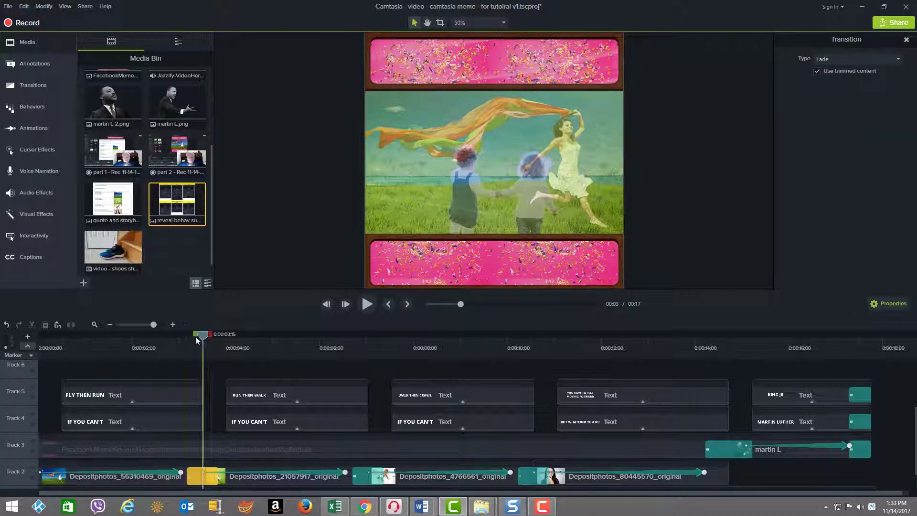
# Scrub through the first fade, then select the Depositphotos_4766561 crawling-baby clip (Scale 25.6%, position 98, -28)
pyautogui.moveTo(196, 337); pyautogui.dragTo(184, 341)
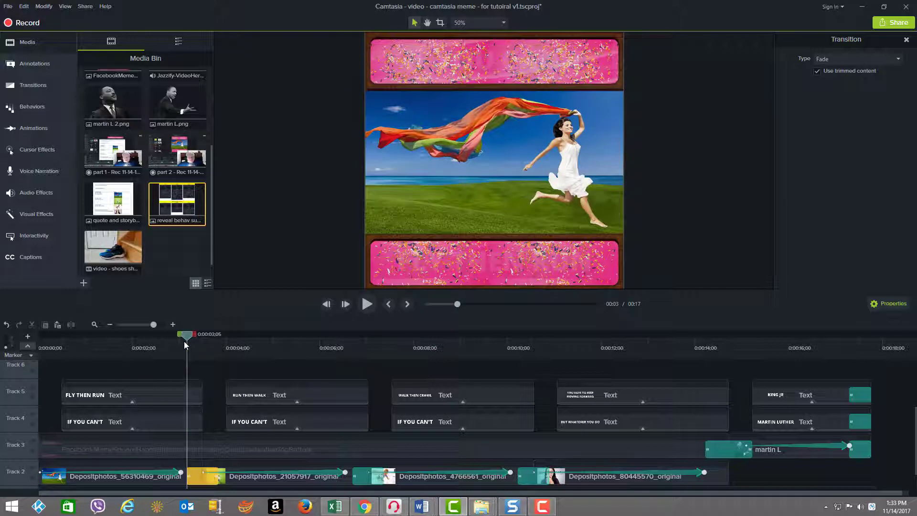
pyautogui.moveTo(187, 478); pyautogui.dragTo(190, 476)
pyautogui.moveTo(187, 337); pyautogui.dragTo(142, 337)
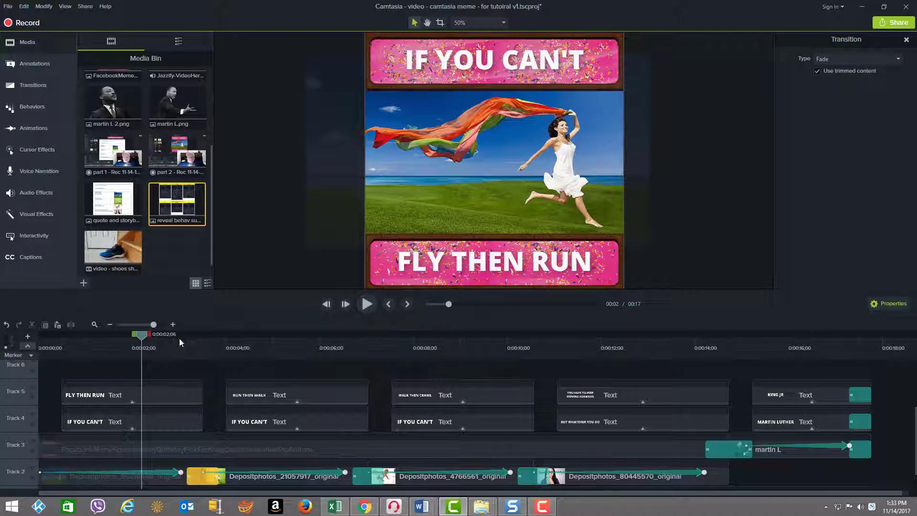
pyautogui.moveTo(142, 338); pyautogui.dragTo(511, 383)
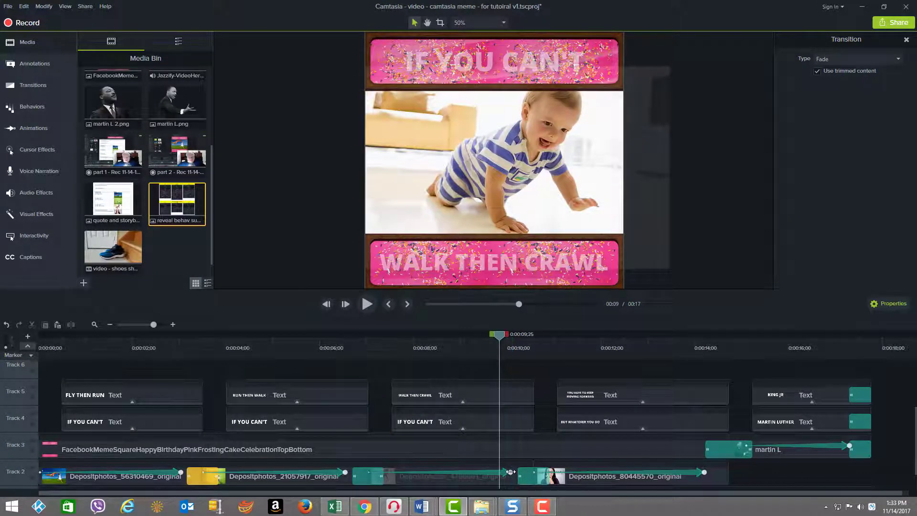
pyautogui.click(477, 477)
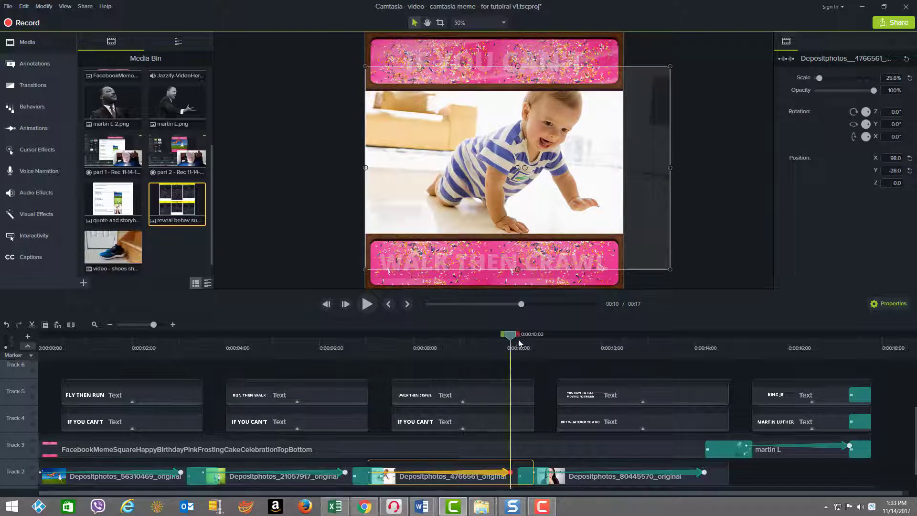